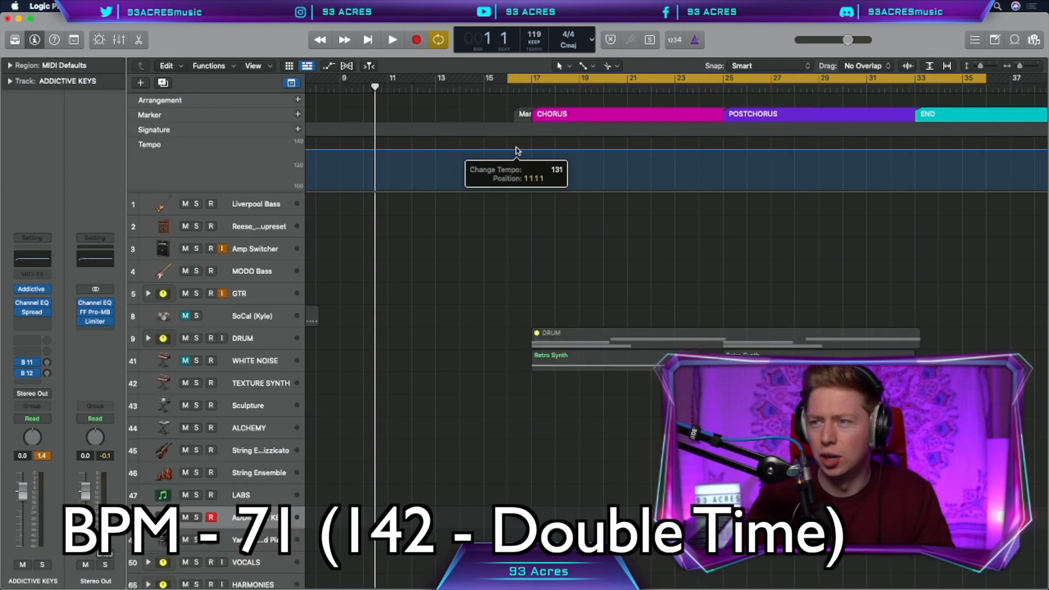
Step: Set the project tempo to 142 BPM in the global Tempo track
{"action": "left_click_drag", "start_coordinate": [516, 146], "coordinate": [516, 132]}
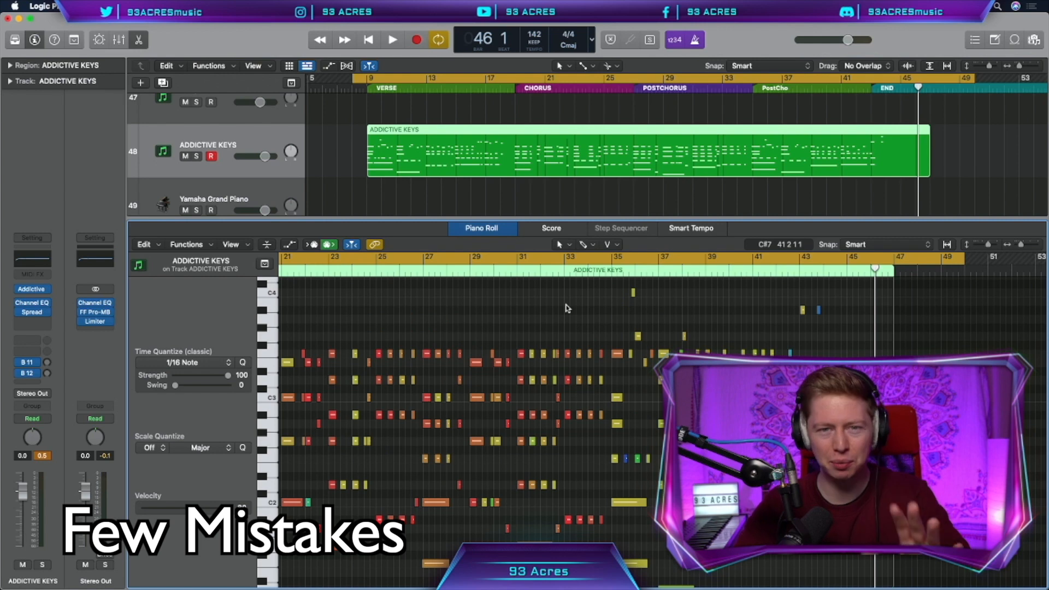
Step: Play back the end of the Addictive Keys piano region around bar 43
{"action": "scroll", "coordinate": [567, 308], "scroll_direction": "left", "scroll_amount": 3}
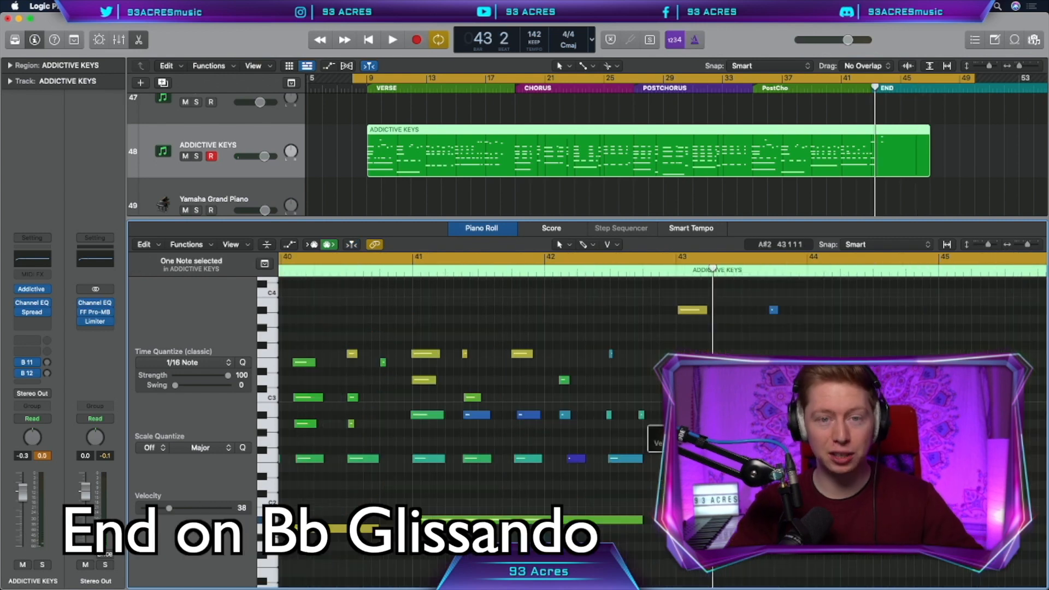
{"action": "key", "text": "space"}
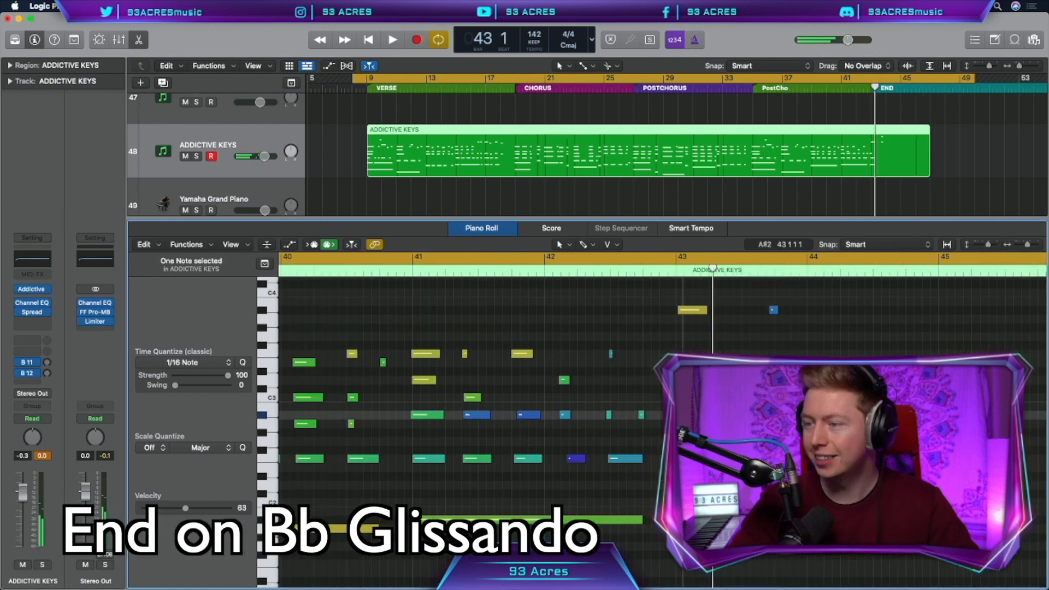
{"action": "key", "text": "space"}
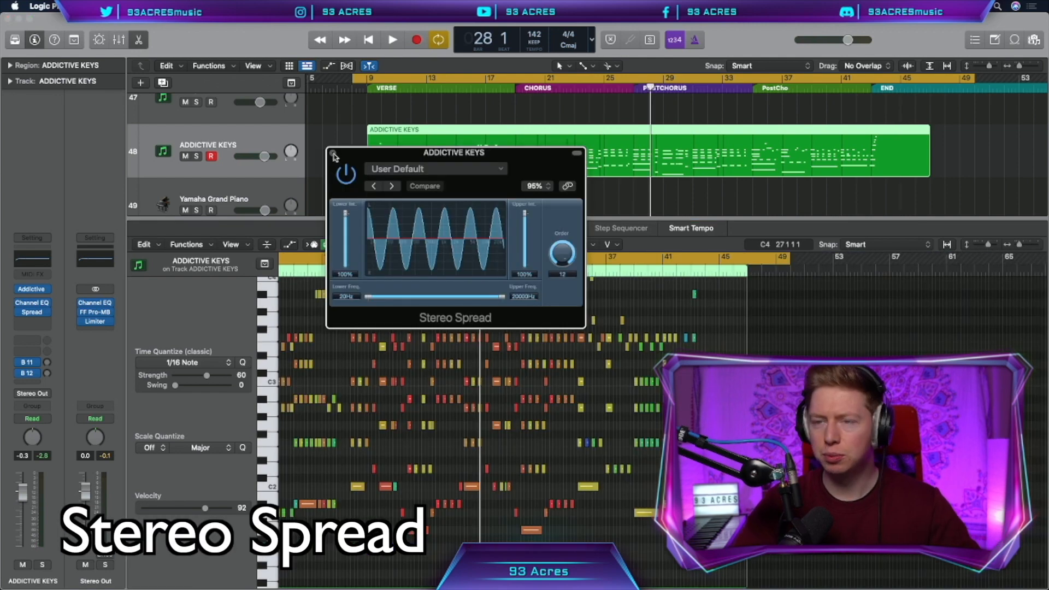
Step: Close the Stereo Spread plug-in and adjust the Addictive Keys reverb send on its channel strip
{"action": "left_click", "coordinate": [333, 154]}
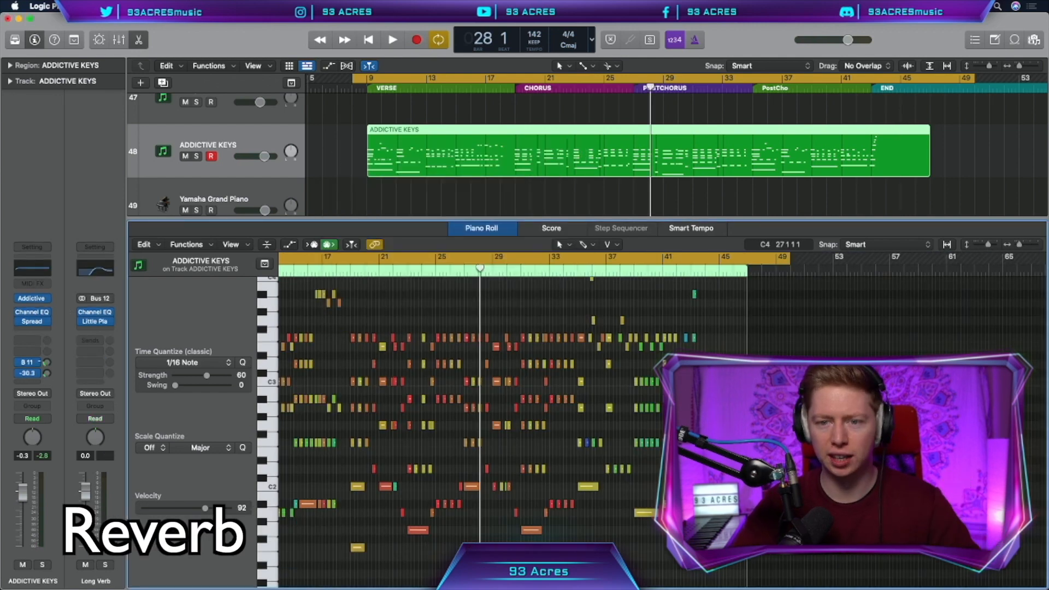
{"action": "left_click", "coordinate": [33, 351]}
{"action": "left_click", "coordinate": [54, 352]}
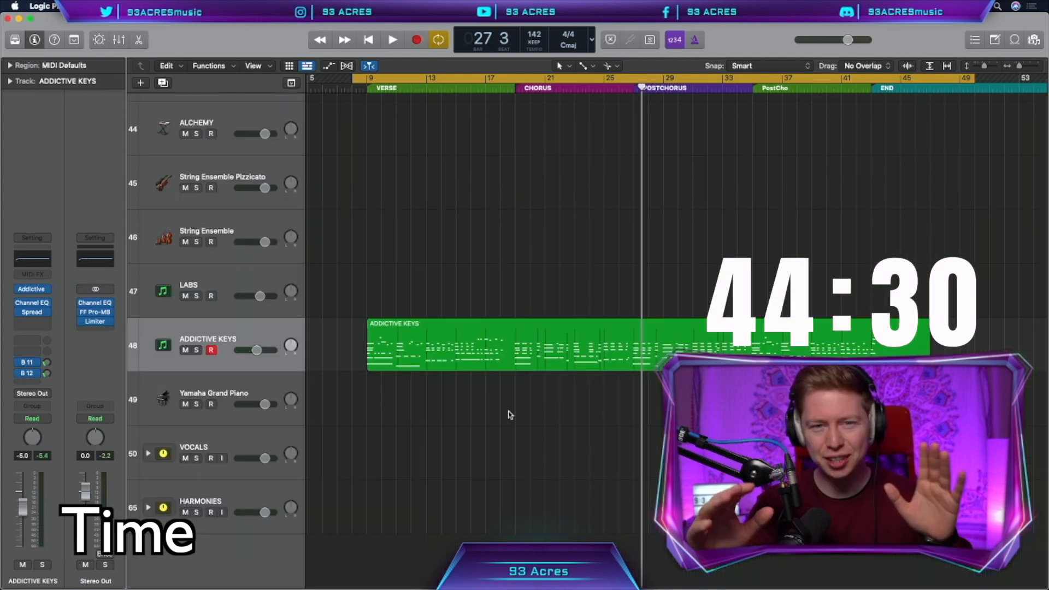
Step: Select the MODO Bass track and reposition its instrument window so the channel strip stays visible
{"action": "scroll", "coordinate": [510, 426], "scroll_direction": "right", "scroll_amount": 2}
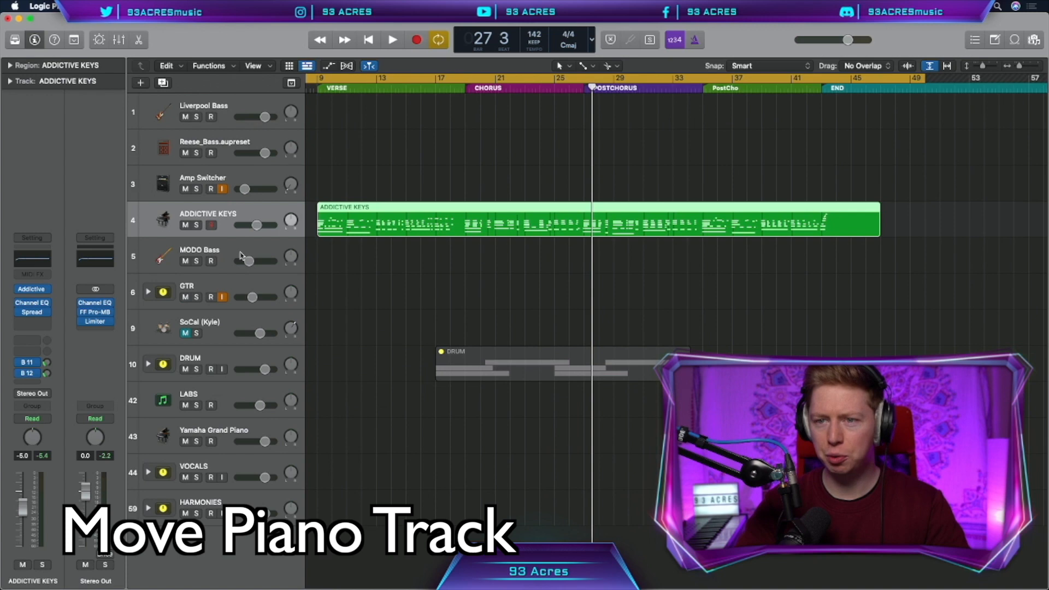
{"action": "left_click", "coordinate": [240, 255]}
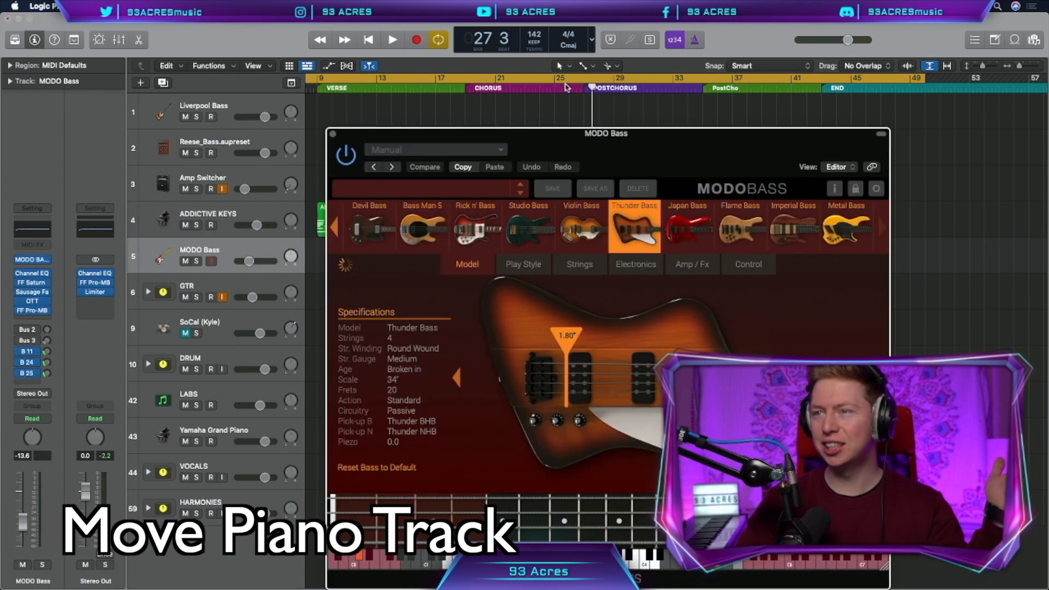
{"action": "left_click_drag", "start_coordinate": [593, 147], "coordinate": [326, 83]}
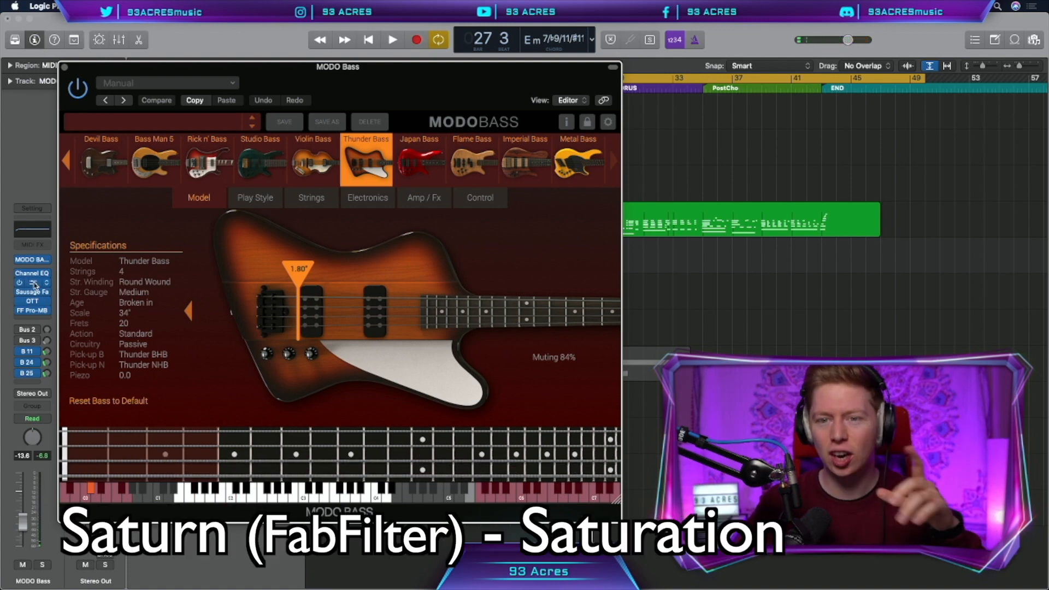
Step: Review the FF Saturn 2 and Sausage Fattener effects on the MODO Bass channel
{"action": "left_click", "coordinate": [34, 283]}
{"action": "left_click_drag", "start_coordinate": [524, 158], "coordinate": [283, 66]}
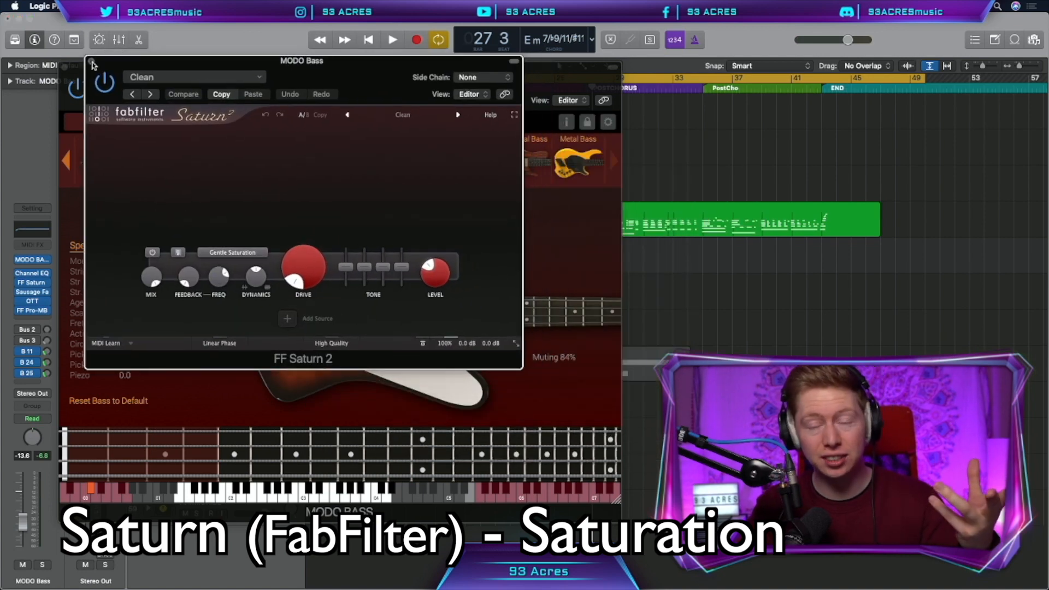
{"action": "left_click", "coordinate": [92, 62]}
{"action": "left_click", "coordinate": [32, 291]}
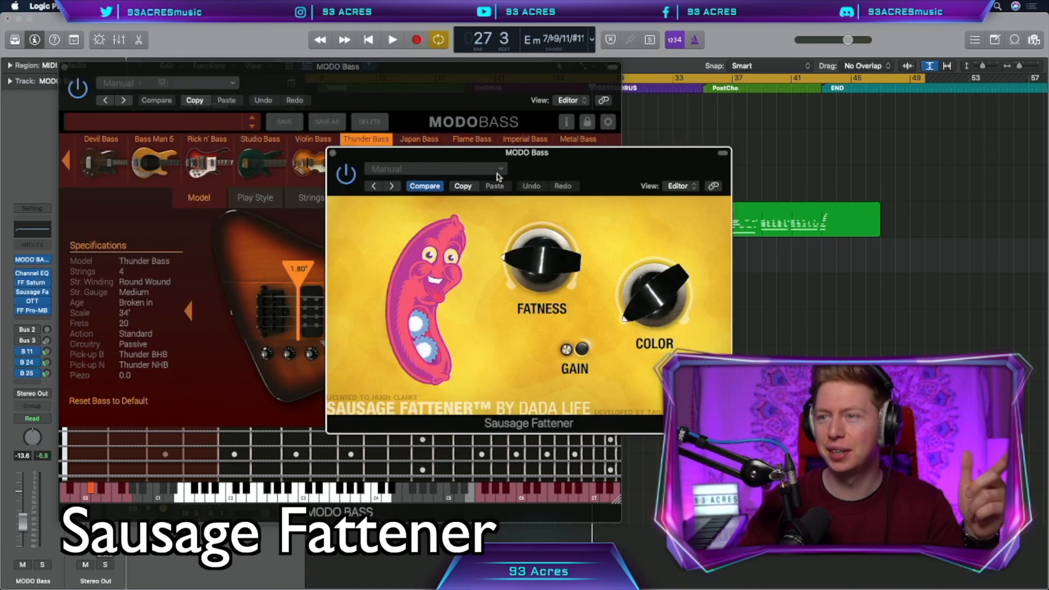
{"action": "left_click_drag", "start_coordinate": [478, 156], "coordinate": [230, 129]}
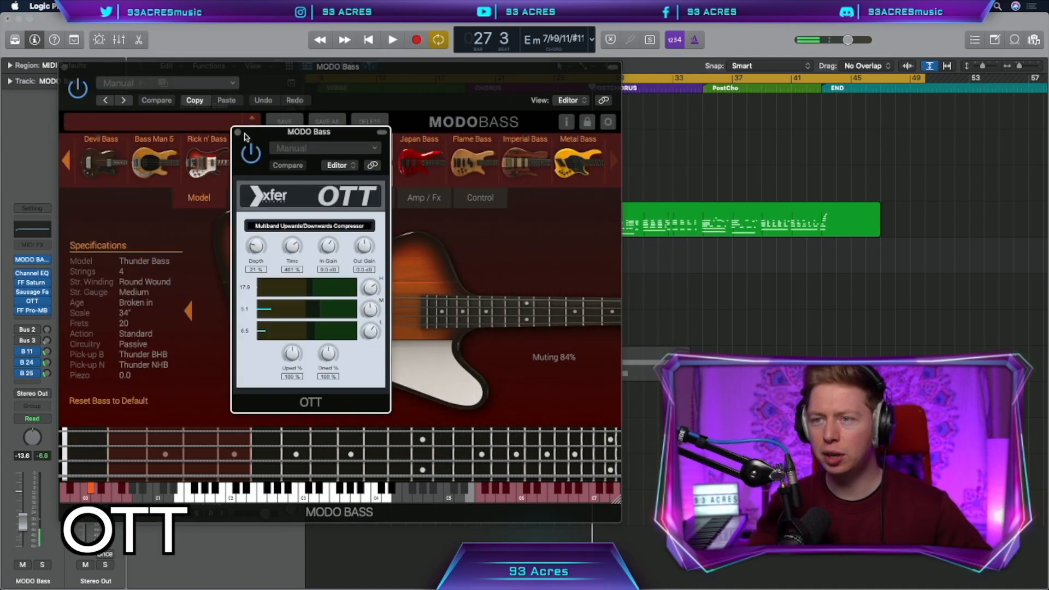
Step: Compare the bass sound with the OTT compressor bypassed and active
{"action": "left_click_drag", "start_coordinate": [256, 131], "coordinate": [223, 131]}
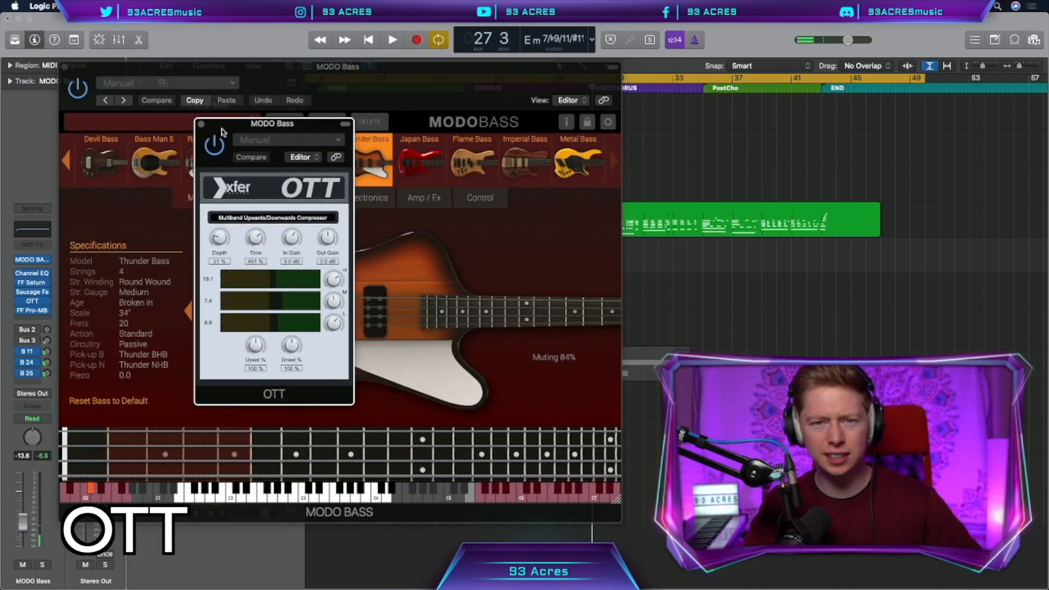
{"action": "left_click", "coordinate": [215, 145]}
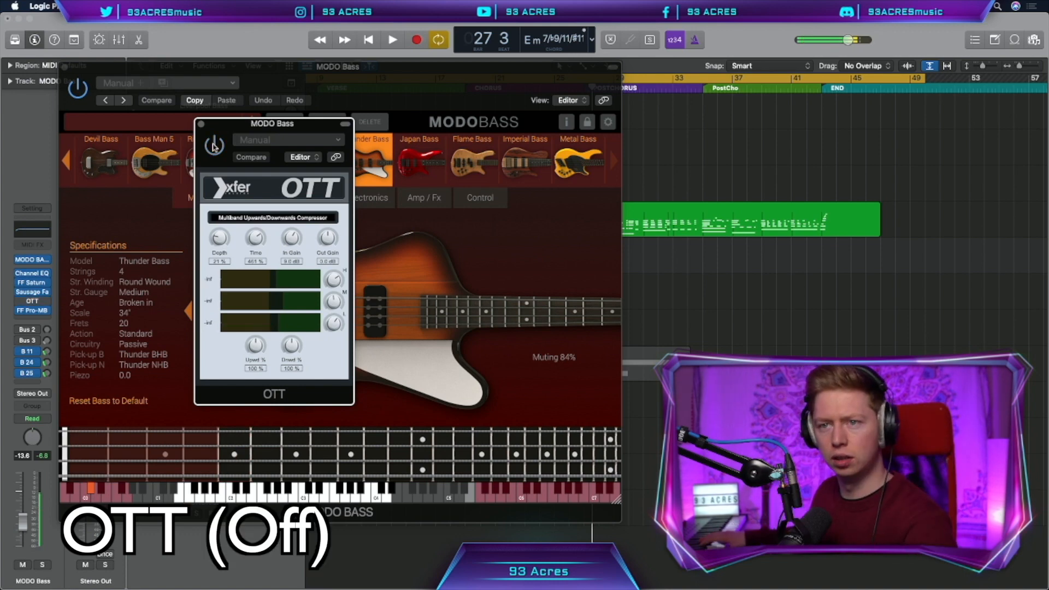
{"action": "left_click", "coordinate": [214, 145]}
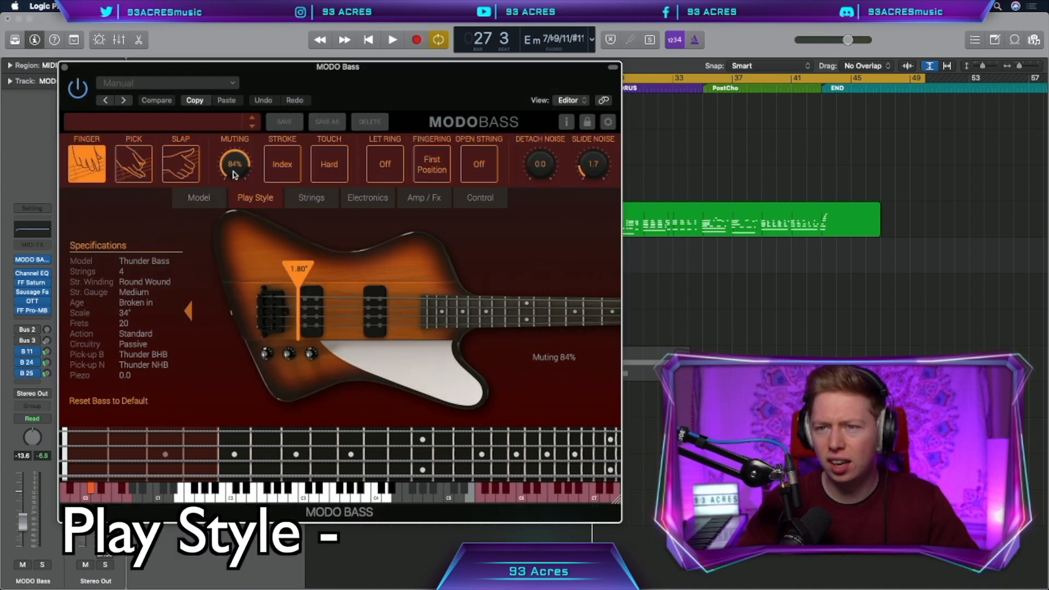
Step: Adjust the muting in MODO Bass's play style settings and choose the Pick playing style
{"action": "left_click_drag", "start_coordinate": [235, 174], "coordinate": [234, 173]}
{"action": "left_click", "coordinate": [150, 170]}
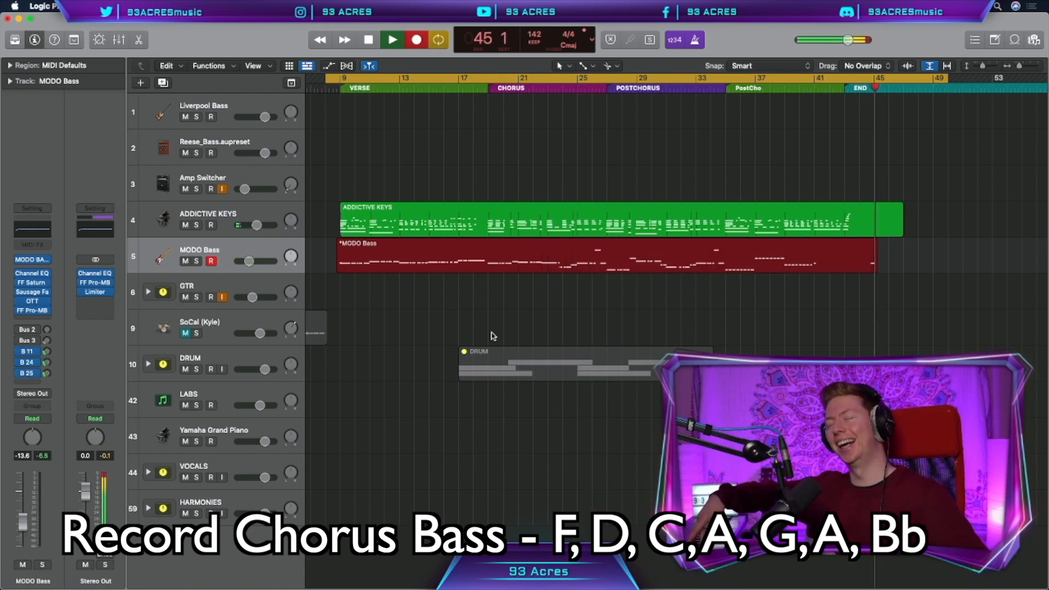
Step: Finish recording the MODO Bass part at bar 45 and colour its region red
{"action": "key", "text": "space"}
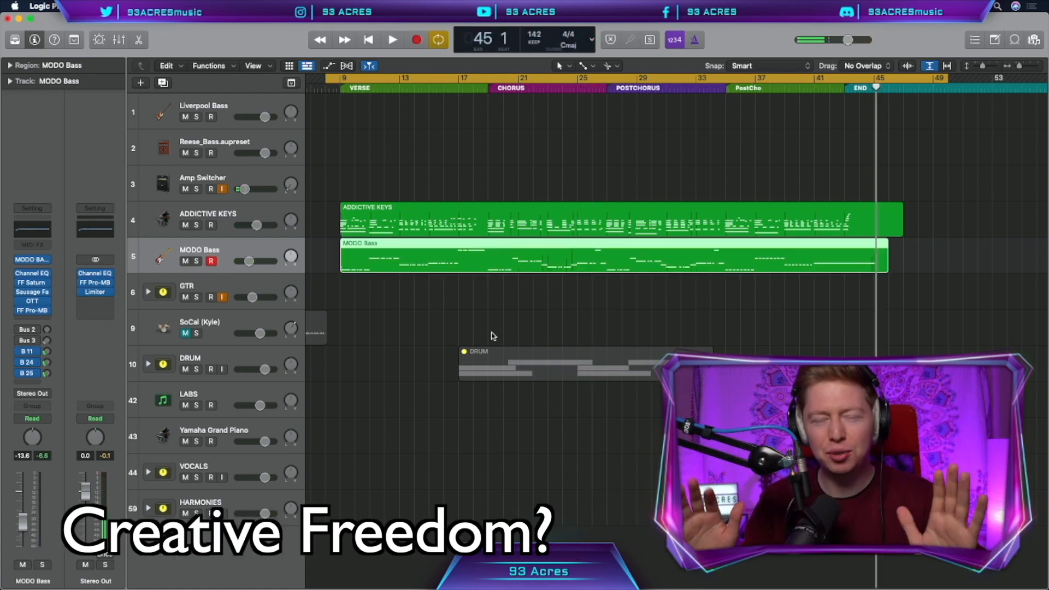
{"action": "key", "text": "alt+c"}
{"action": "left_click", "coordinate": [266, 216]}
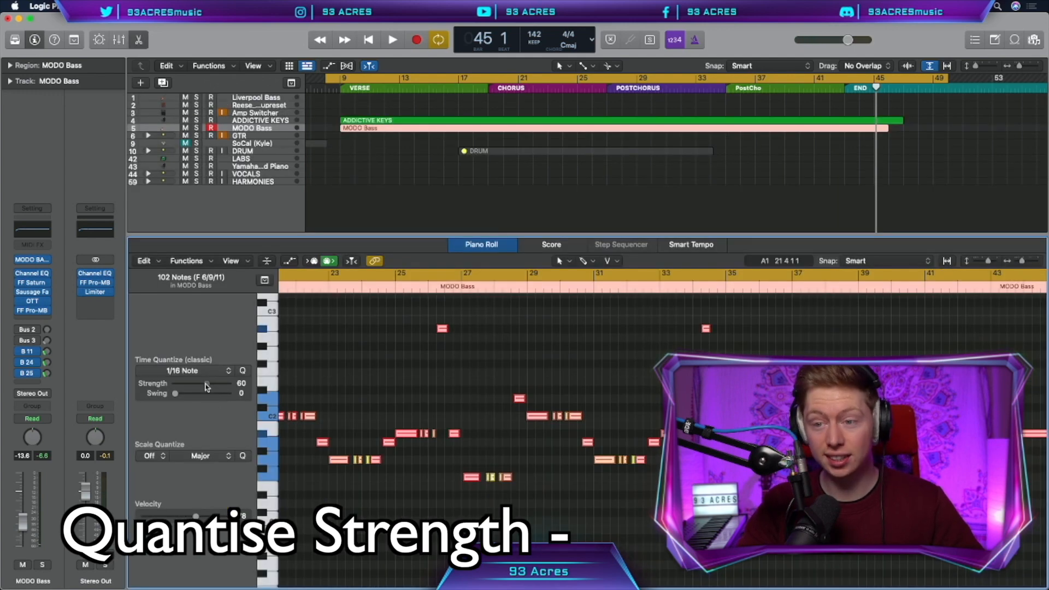
Step: Select the repeated MODO Bass notes in the PostCho section and make them legato
{"action": "left_click_drag", "start_coordinate": [467, 540], "coordinate": [661, 412]}
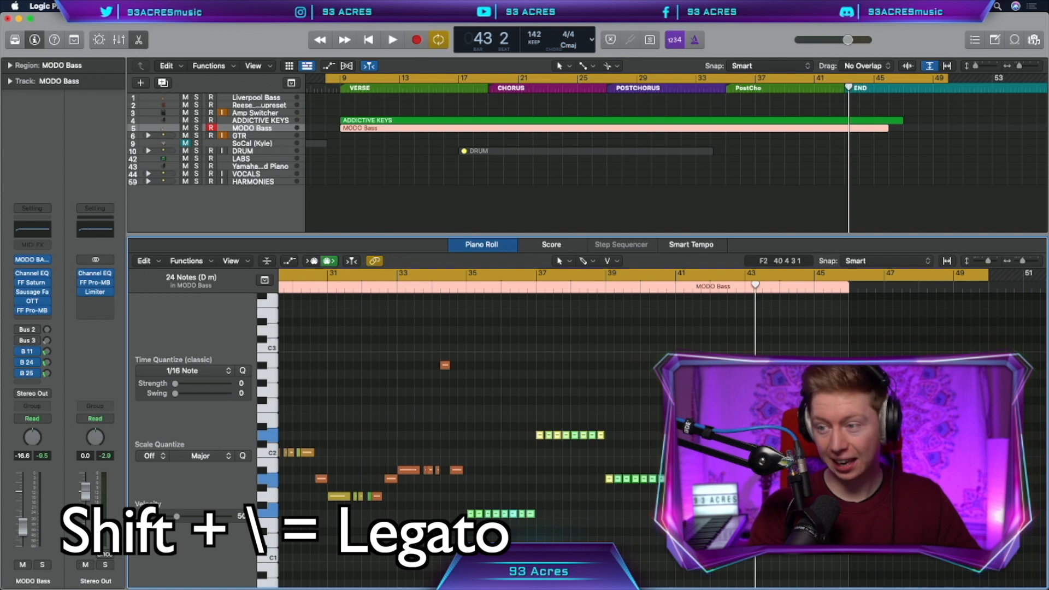
{"action": "double_click", "coordinate": [466, 287]}
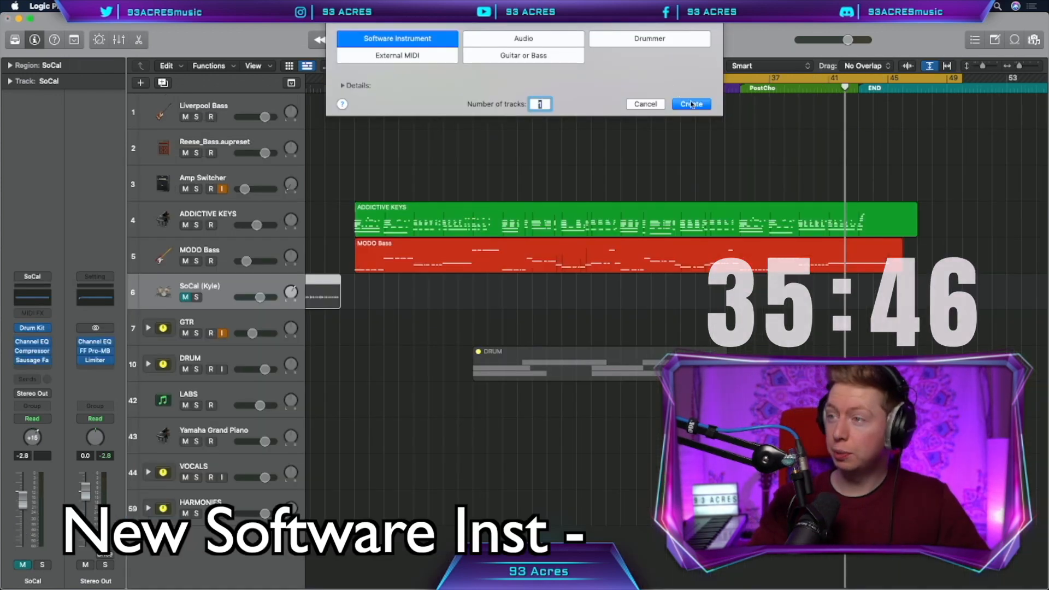
Step: Create one software instrument track and load the stereo version of Battery 4 on it
{"action": "key", "text": "Return"}
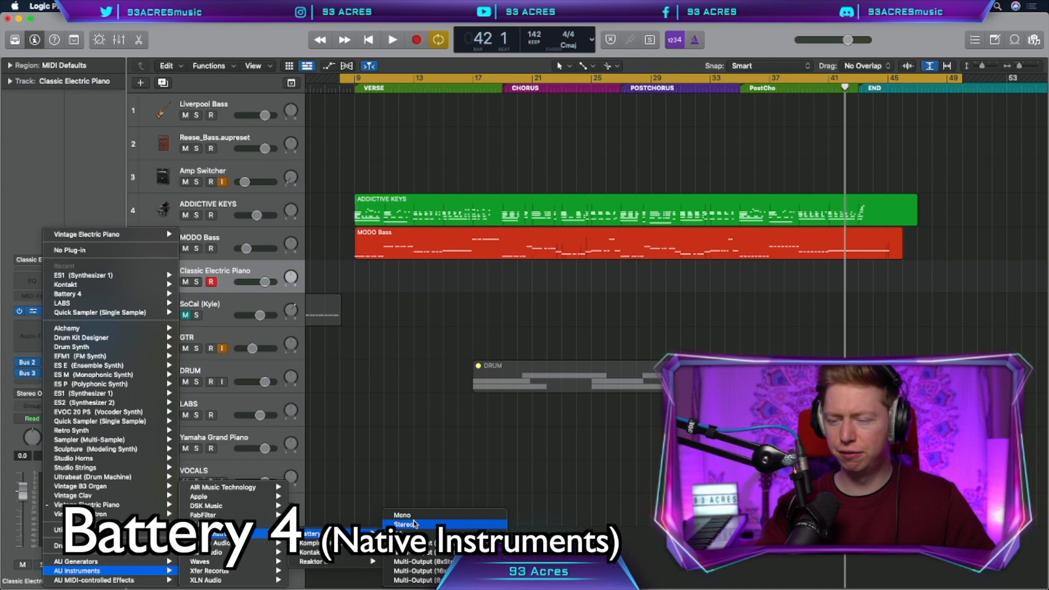
{"action": "left_click", "coordinate": [414, 524]}
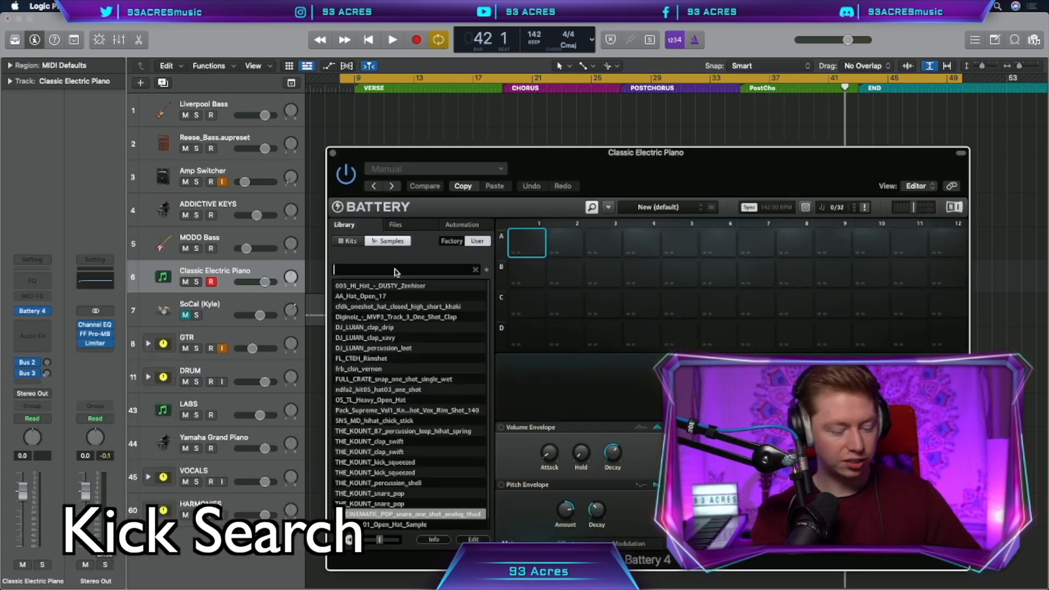
Step: Search Battery's user samples for "kick" and load a kick sample into cell A1
{"action": "left_click", "coordinate": [397, 273]}
{"action": "type", "text": "kick"}
{"action": "left_click_drag", "start_coordinate": [386, 291], "coordinate": [528, 243]}
{"action": "left_click_drag", "start_coordinate": [573, 177], "coordinate": [411, 145]}
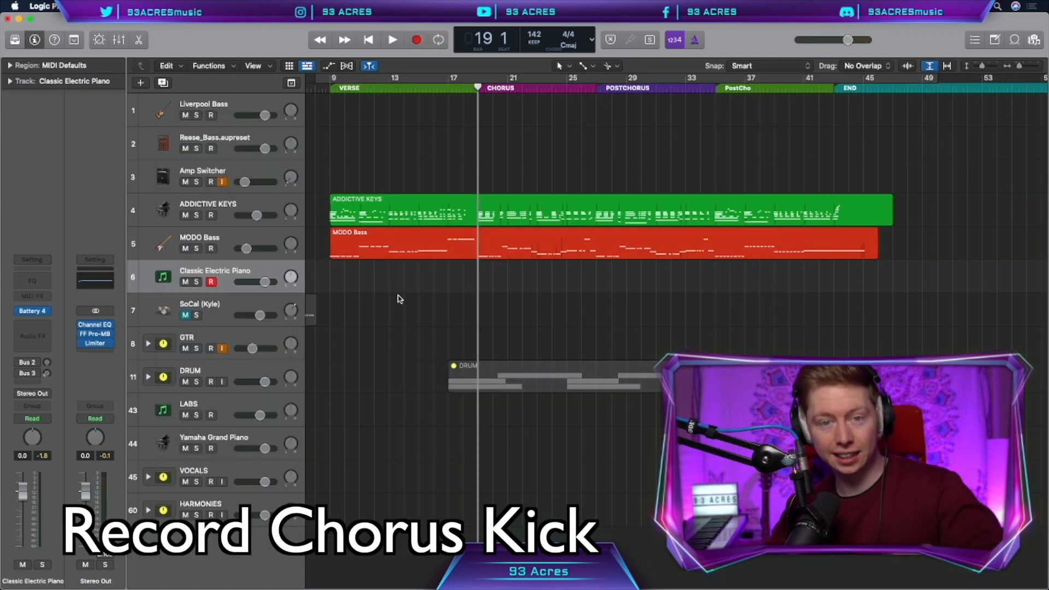
Step: Record the kick from bar 19 through the chorus and postchorus, and apply a fixed-velocity MIDI transform to its notes
{"action": "key", "text": "r"}
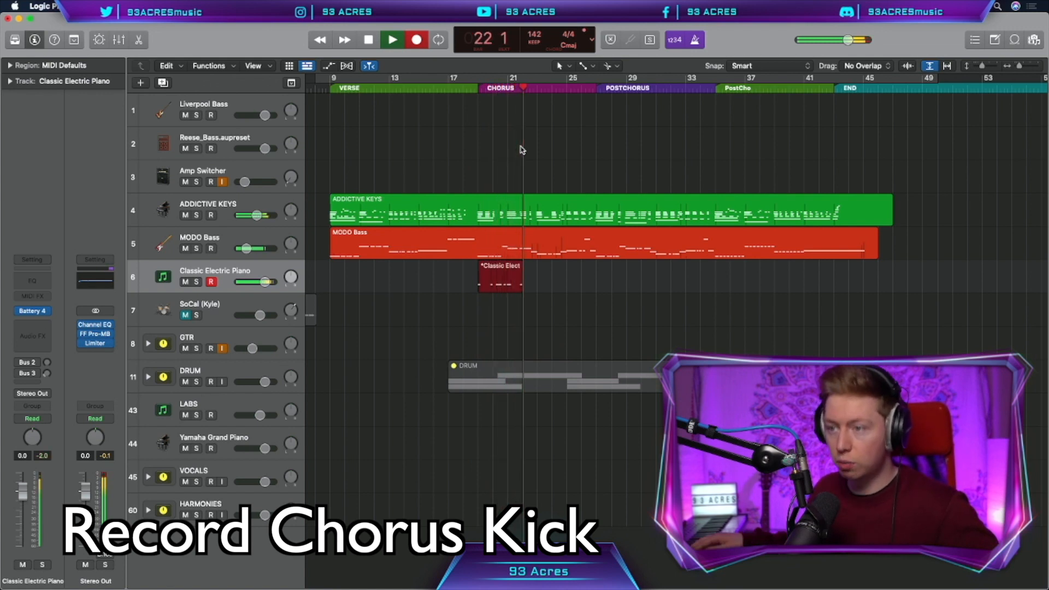
{"action": "left_click", "coordinate": [186, 260]}
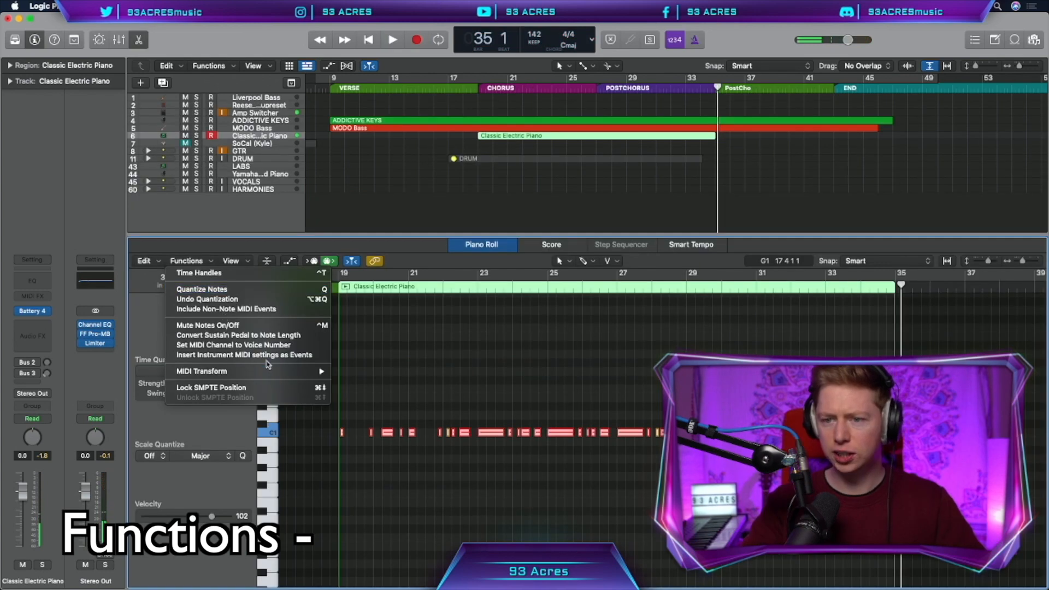
{"action": "mouse_move", "coordinate": [211, 369]}
{"action": "left_click", "coordinate": [363, 370]}
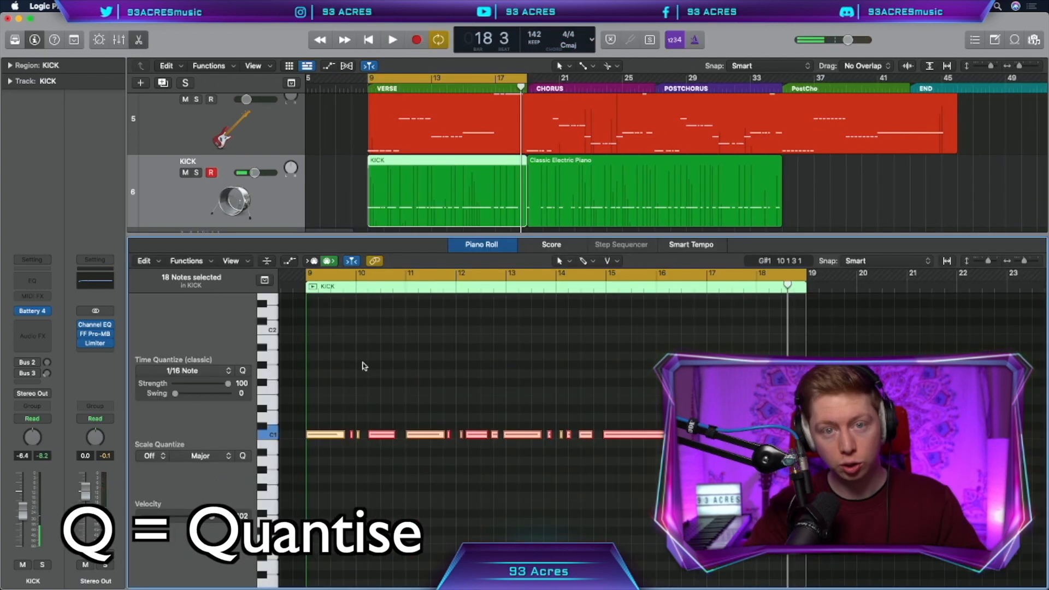
Step: Apply the fixed-velocity MIDI transform to the selected verse kick notes
{"action": "left_click", "coordinate": [216, 264]}
{"action": "mouse_move", "coordinate": [298, 376]}
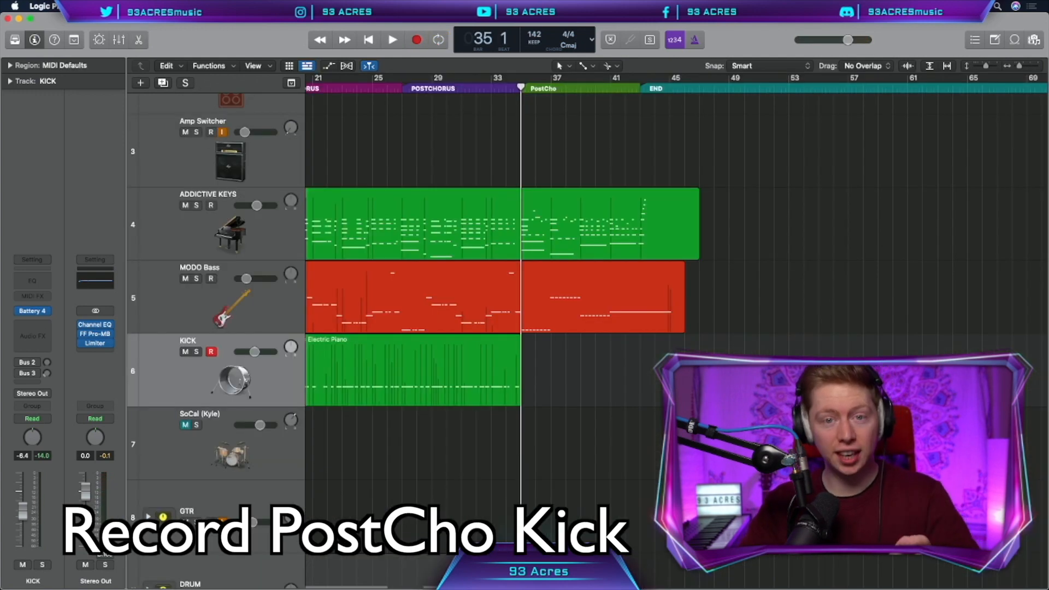
Step: Record the PostCho kick from bar 35 with fixed velocity and colour the three kick regions yellow
{"action": "key", "text": "r"}
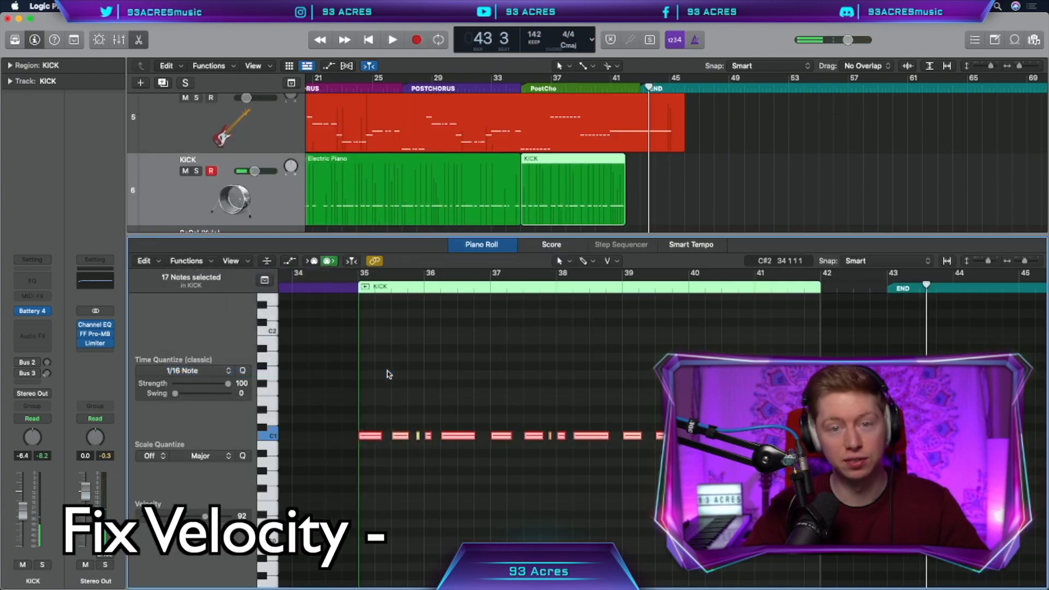
{"action": "left_click", "coordinate": [560, 451]}
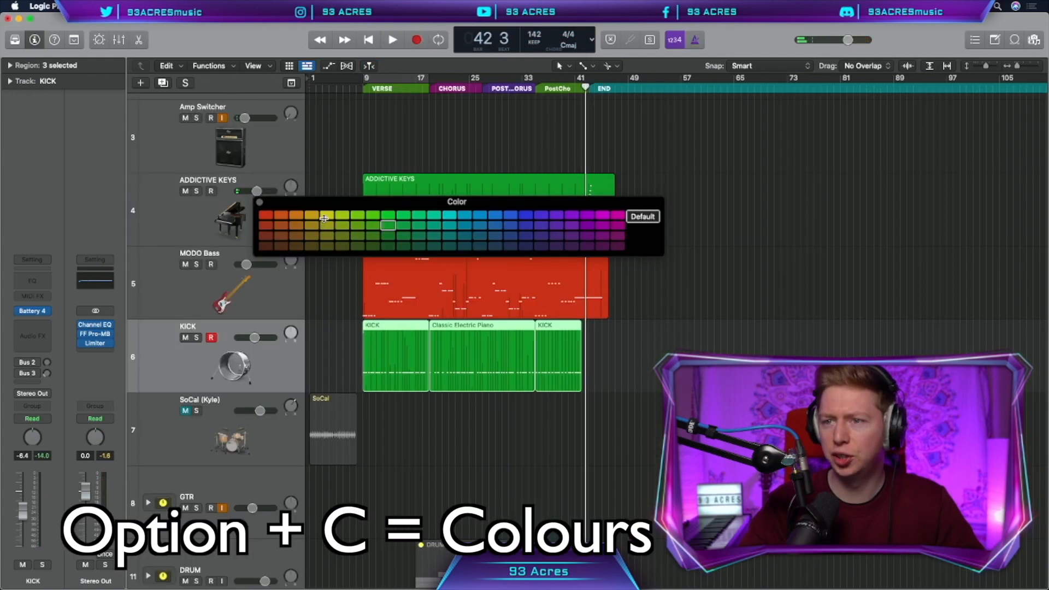
{"action": "left_click", "coordinate": [276, 203]}
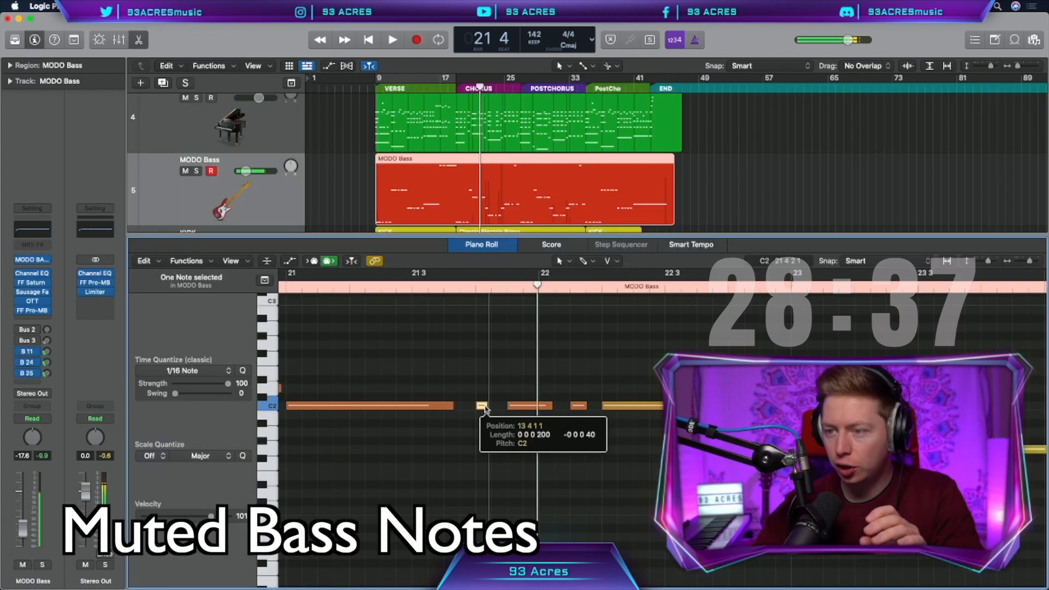
Step: Shorten the two short C2 muted notes around bars 21 and 22 in the MODO Bass region
{"action": "left_click_drag", "start_coordinate": [484, 407], "coordinate": [480, 406]}
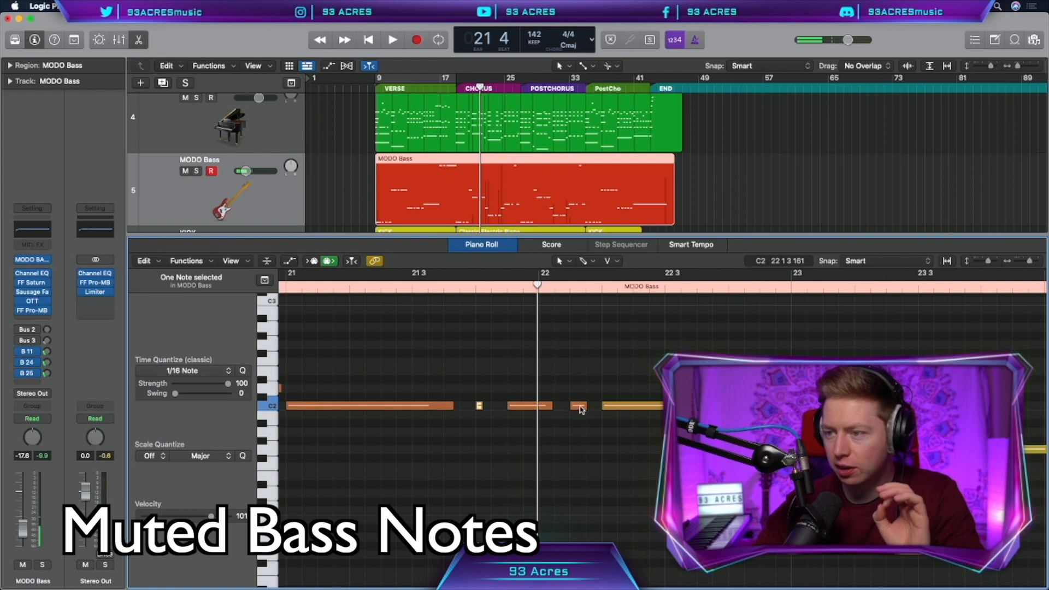
{"action": "left_click_drag", "start_coordinate": [581, 410], "coordinate": [576, 408]}
{"action": "left_click", "coordinate": [577, 408]}
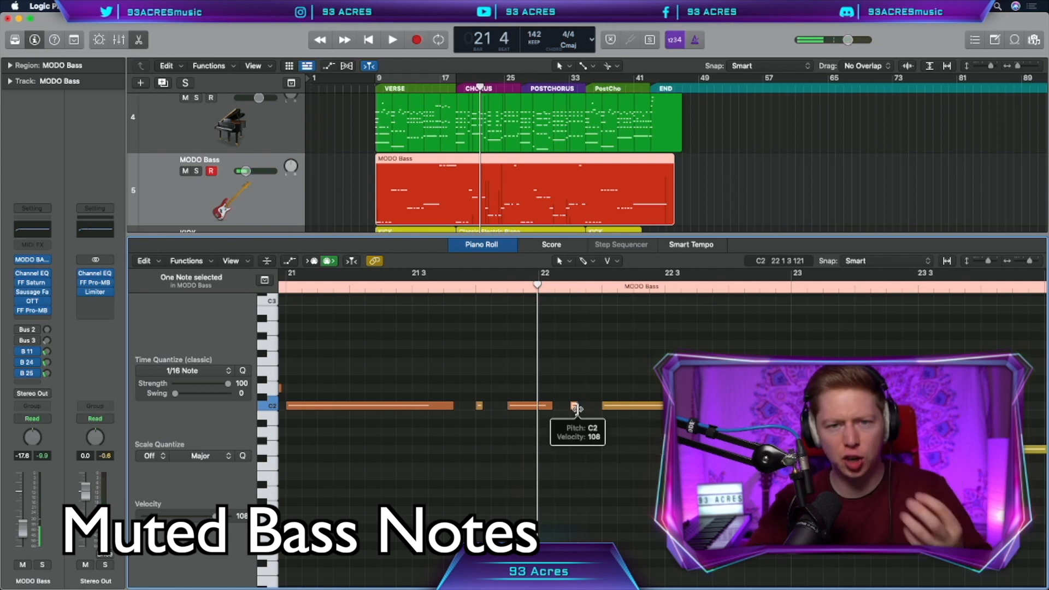
Step: Solo the MODO Bass track and play back the shortened muted notes around bar 22
{"action": "key", "text": "ctrl+s"}
{"action": "key", "text": "space"}
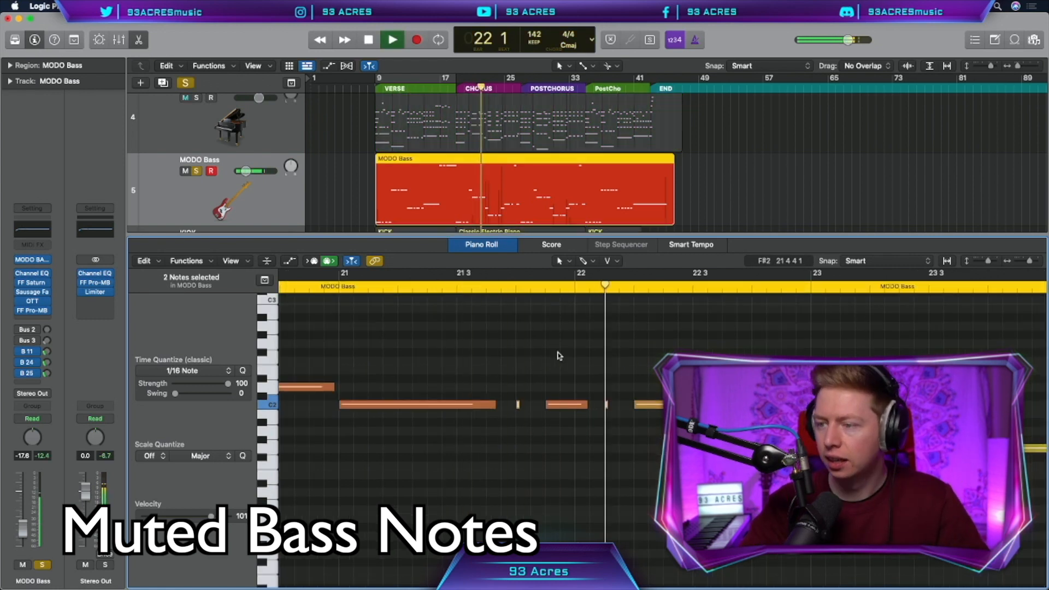
{"action": "key", "text": "space"}
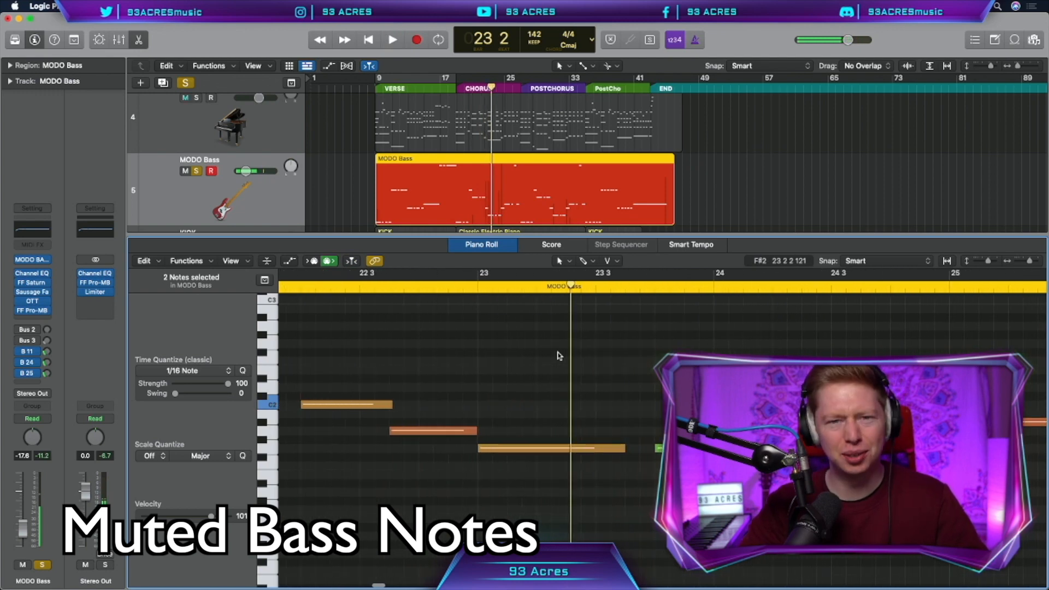
{"action": "key", "text": "Right"}
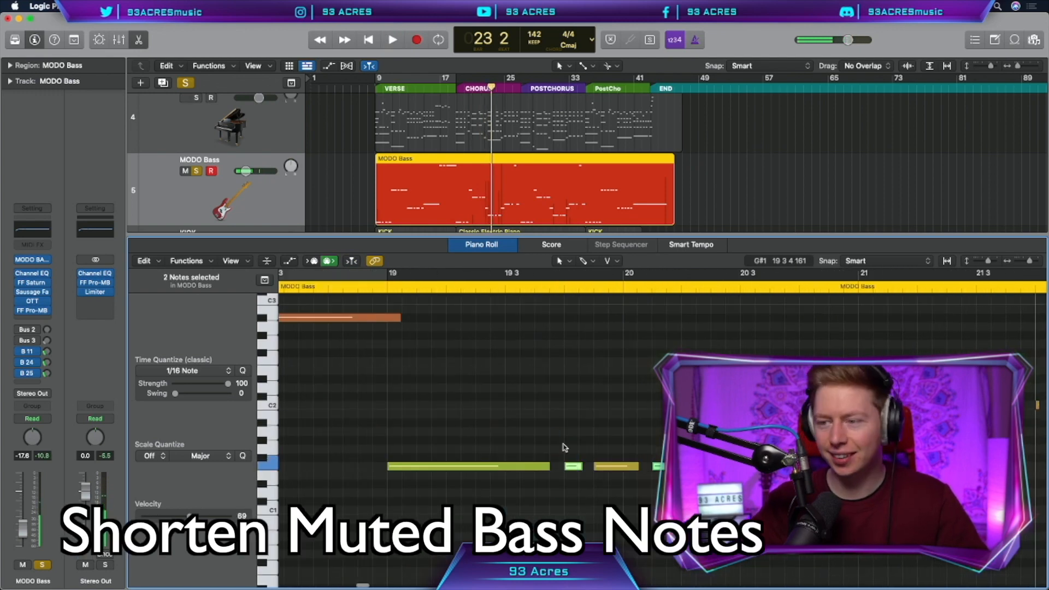
Step: Align the three-note piano chord in the ADDICTIVE KEYS region with 14 3 so it lines up with the rhythm section
{"action": "left_click", "coordinate": [573, 466]}
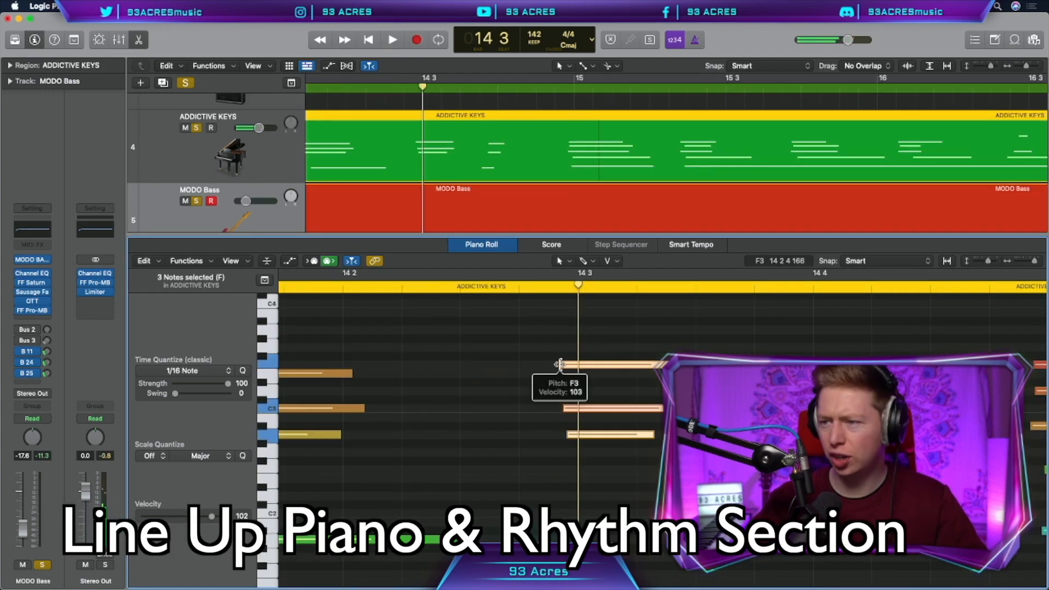
{"action": "left_click_drag", "start_coordinate": [561, 364], "coordinate": [577, 367]}
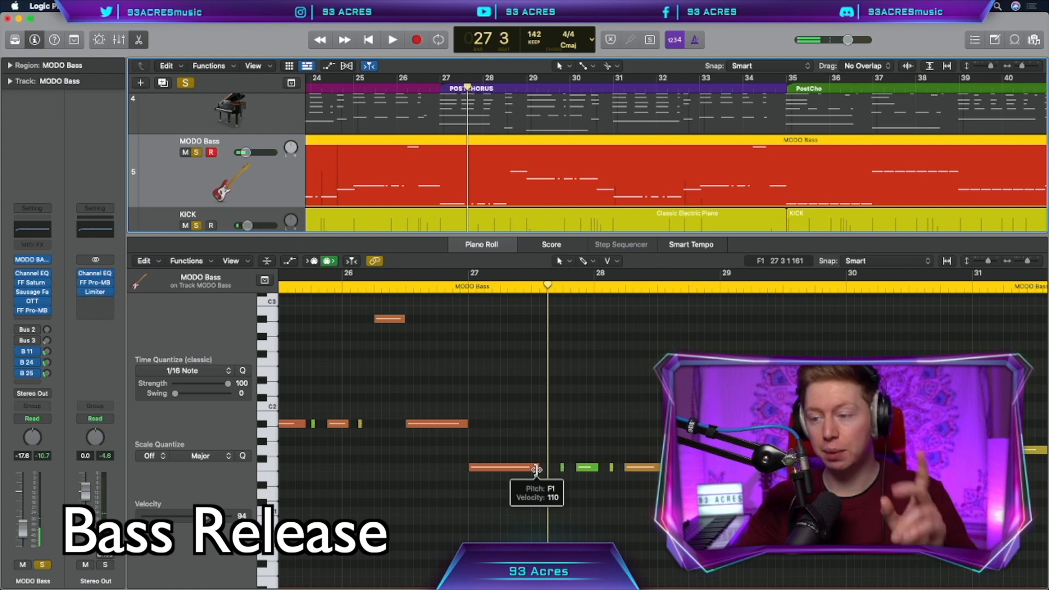
Step: Shorten the F1 note starting at bar 27 in the MODO Bass region so it releases earlier
{"action": "left_click_drag", "start_coordinate": [537, 468], "coordinate": [529, 468]}
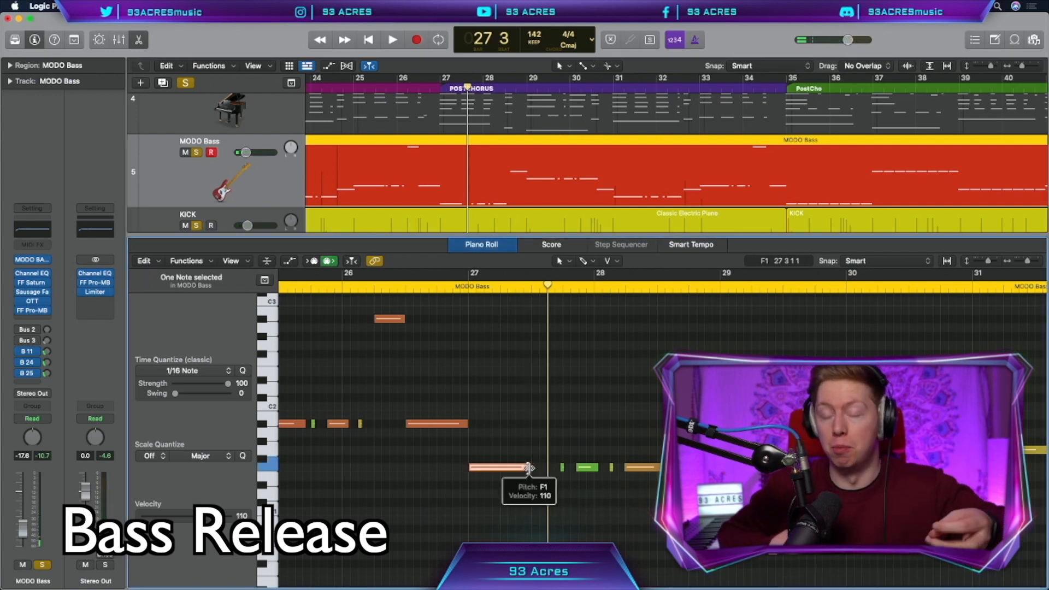
{"action": "left_click", "coordinate": [605, 499]}
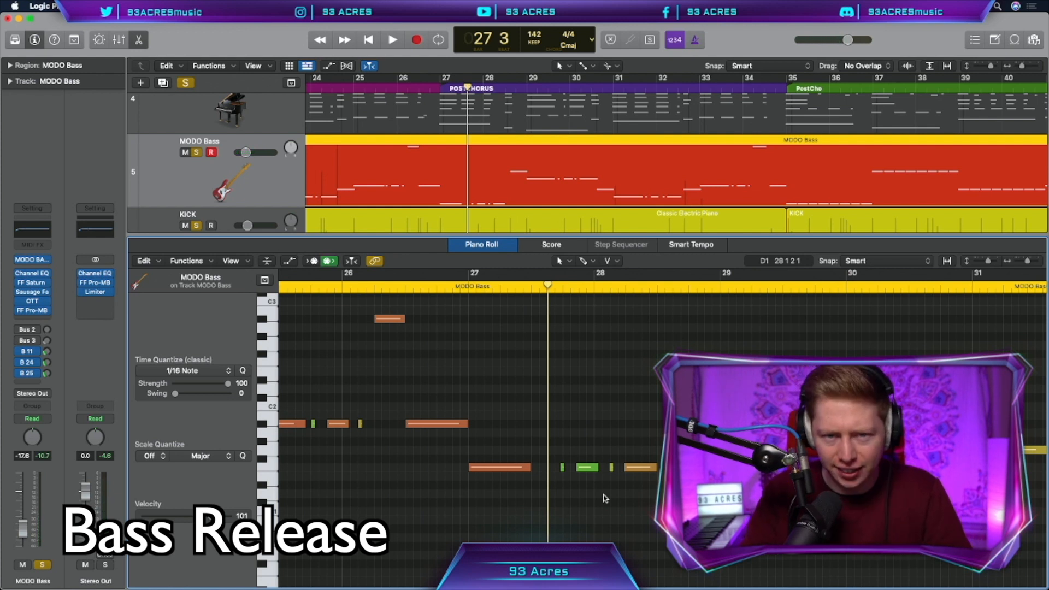
{"action": "scroll", "coordinate": [605, 499], "scroll_direction": "right", "scroll_amount": 2}
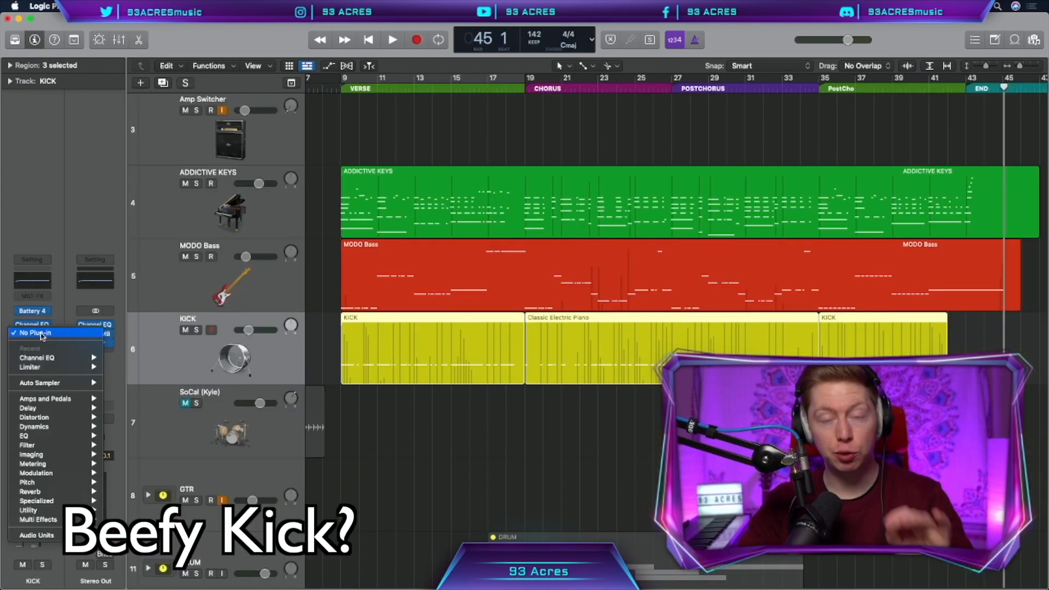
Step: Insert the Dada Life Sausage Fattener plug-in on the KICK track and adjust its Fatness
{"action": "mouse_move", "coordinate": [283, 451]}
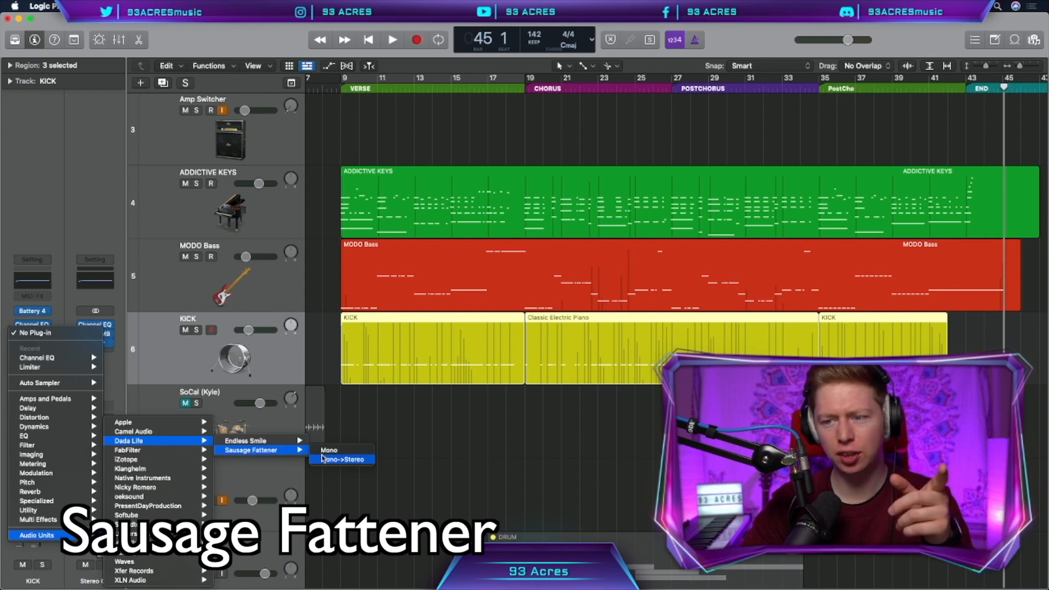
{"action": "left_click", "coordinate": [322, 452]}
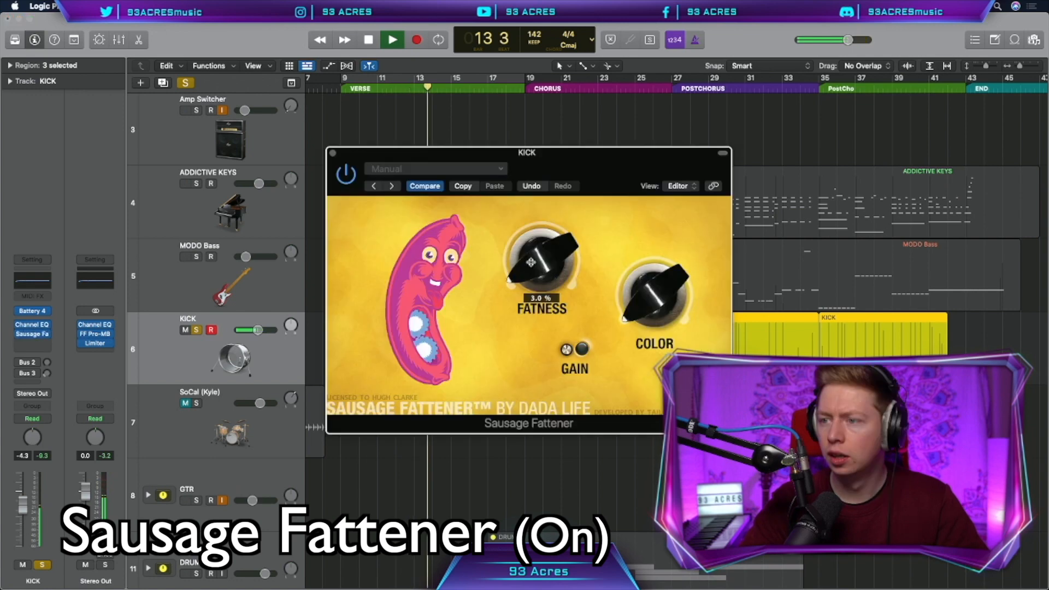
{"action": "left_click_drag", "start_coordinate": [528, 250], "coordinate": [530, 241]}
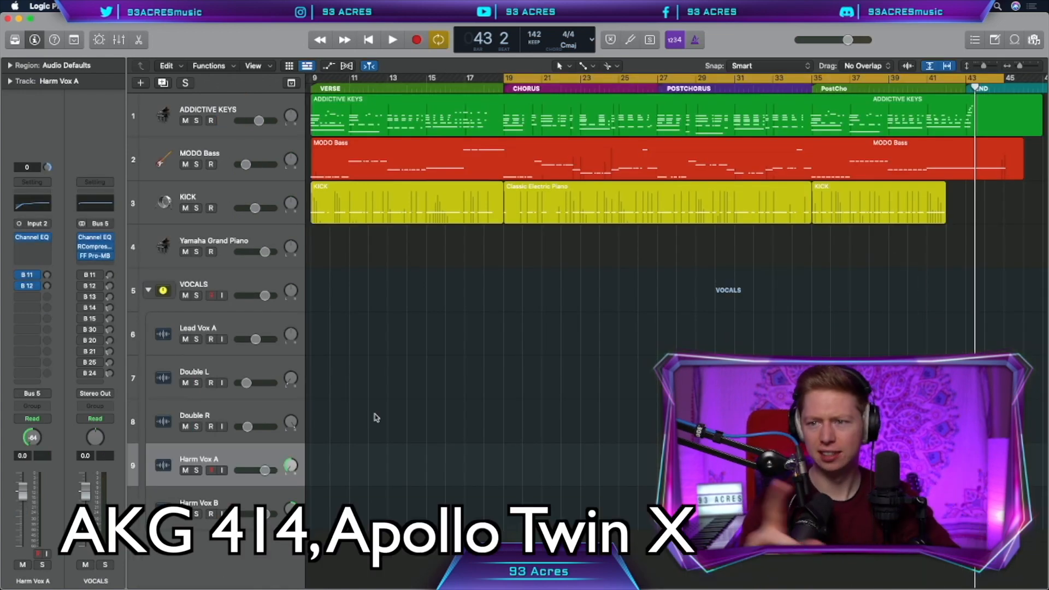
Step: Adjust the Double L track's pan and record the Double L and Double R vocals from about bar 18
{"action": "left_click", "coordinate": [252, 367]}
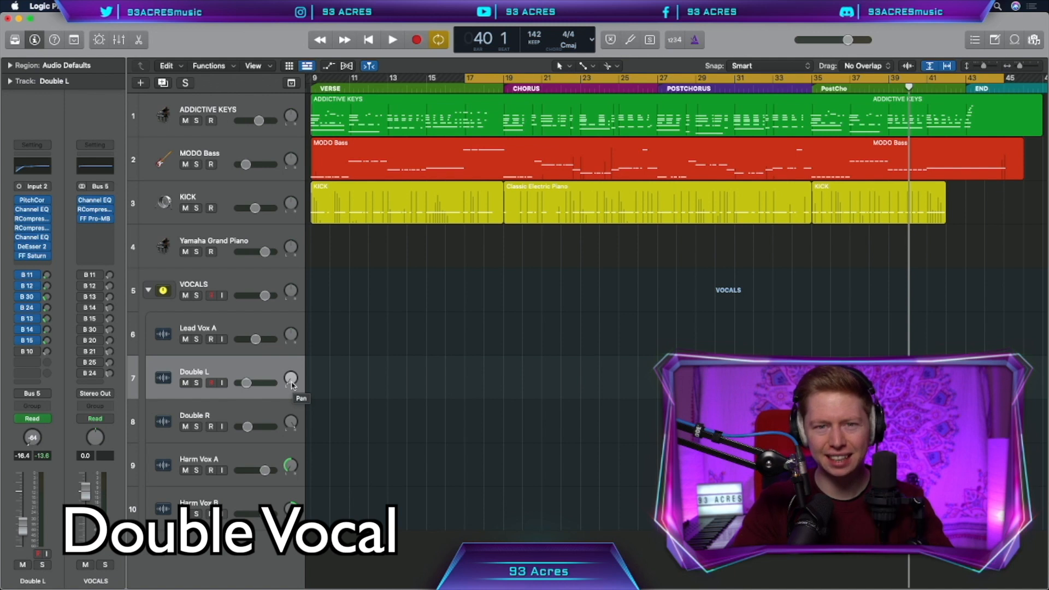
{"action": "left_click_drag", "start_coordinate": [290, 383], "coordinate": [291, 364]}
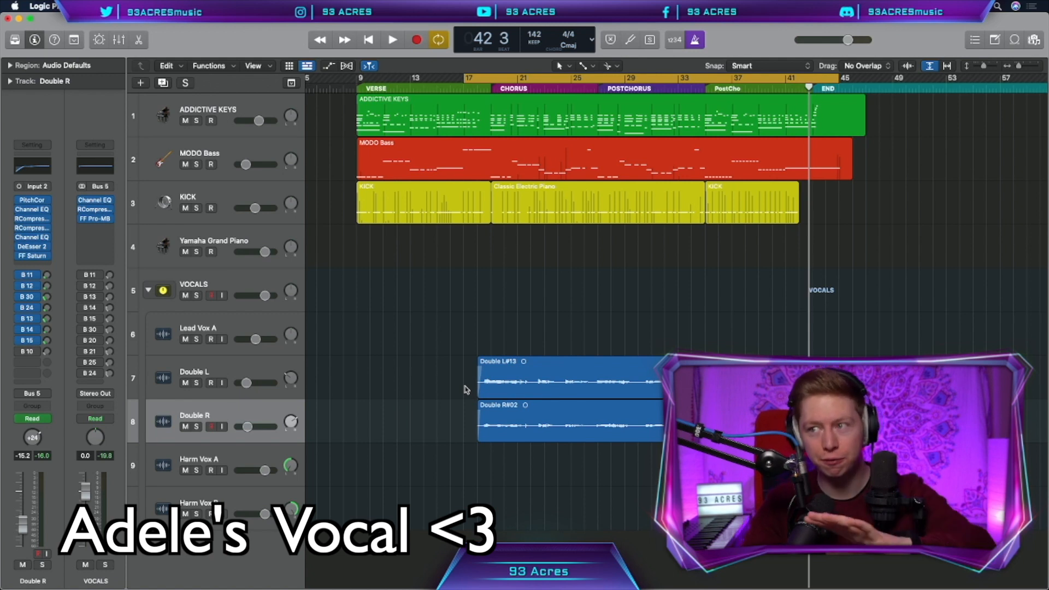
Step: Record two vocal harmonies over the post-chorus, the first on Harm Vox A and the second on Harm Vox B
{"action": "left_click", "coordinate": [244, 456]}
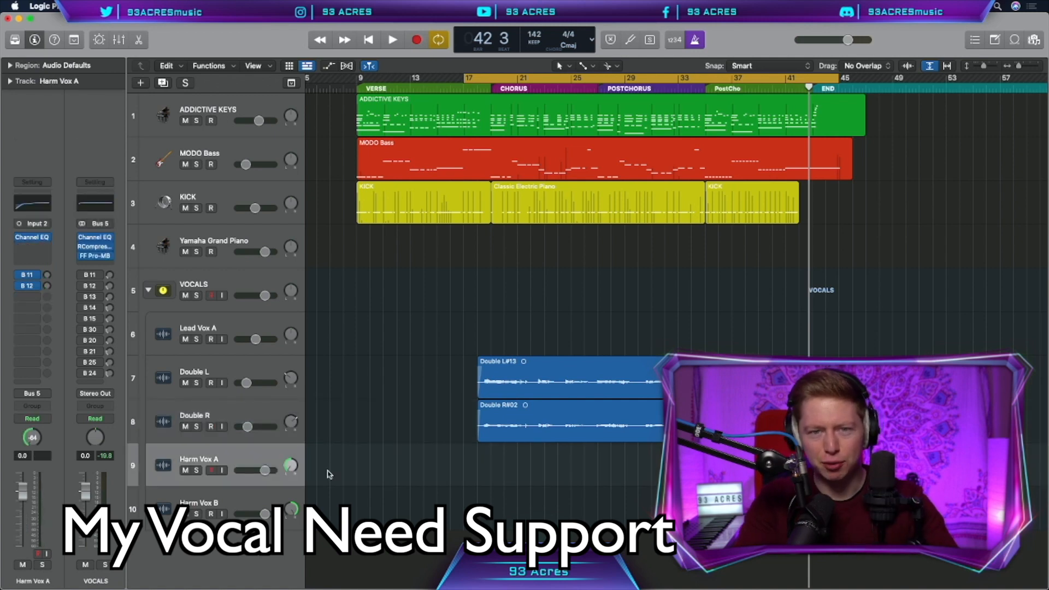
{"action": "key", "text": "r"}
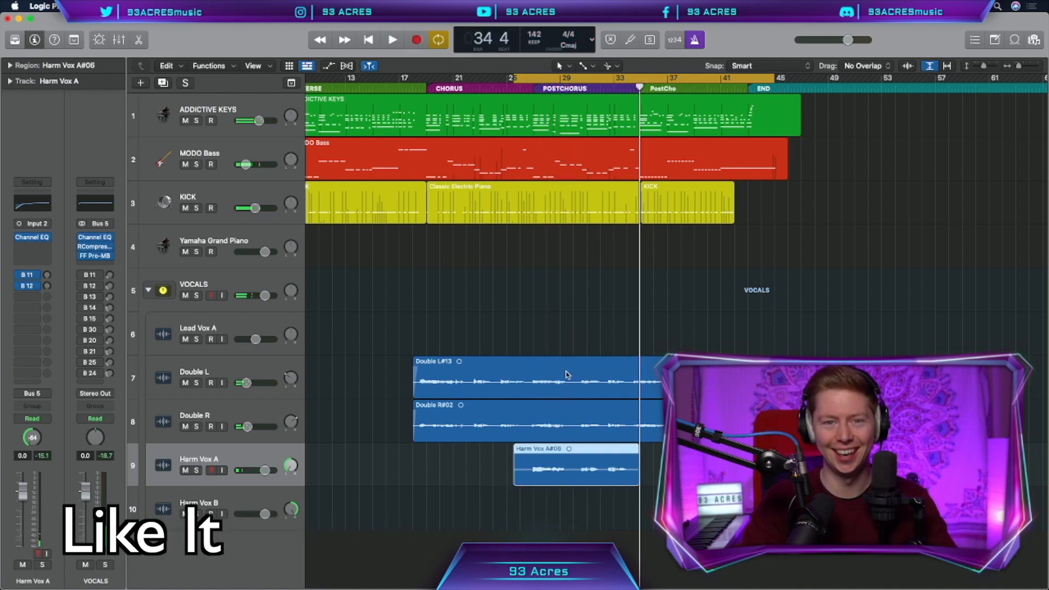
{"action": "key", "text": "super+Right"}
{"action": "key", "text": "super+Right"}
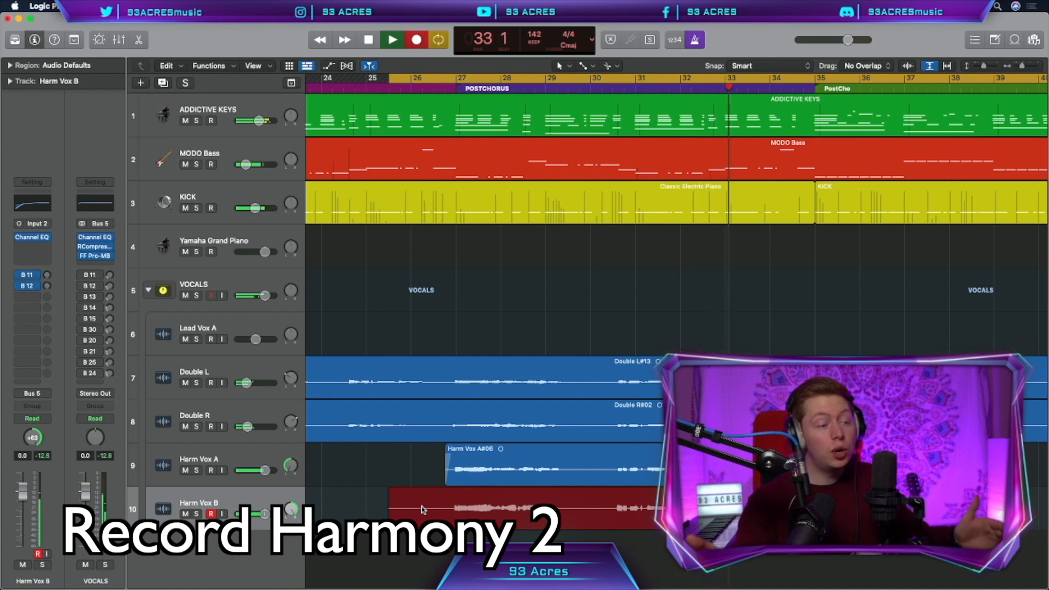
{"action": "key", "text": "space"}
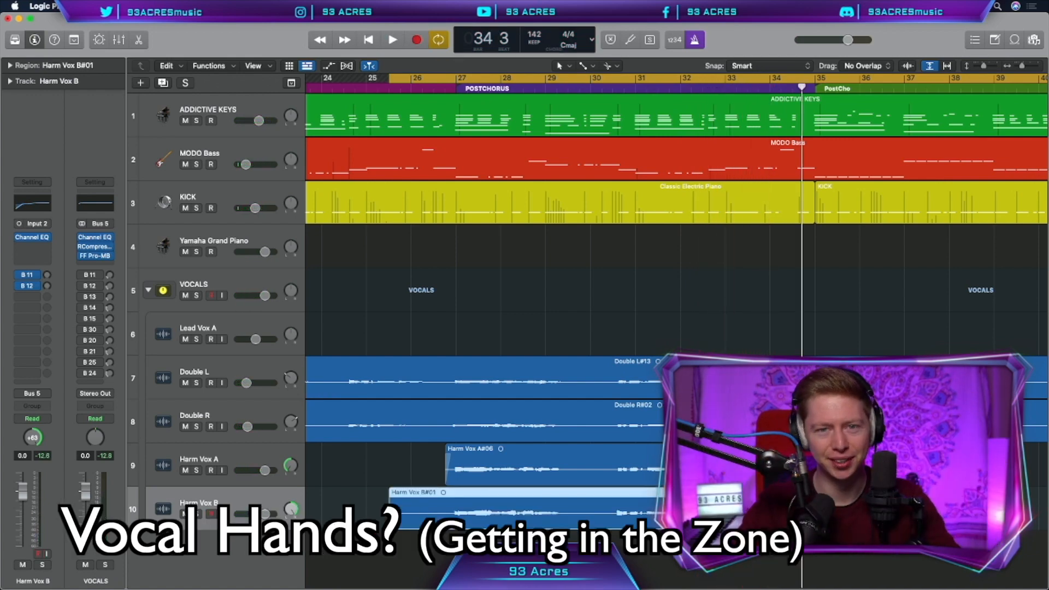
Step: Select all Flex Pitch notes in the Harm Vox A region and pitch-correct them to F Major
{"action": "scroll", "coordinate": [552, 489], "scroll_direction": "down", "scroll_amount": 3}
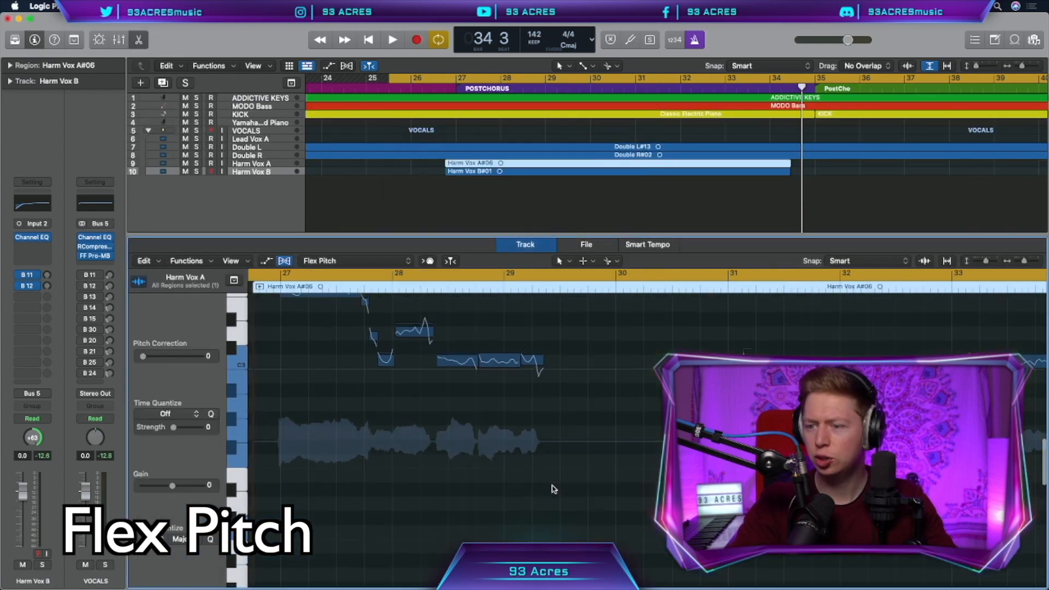
{"action": "scroll", "coordinate": [553, 489], "scroll_direction": "down", "scroll_amount": 5}
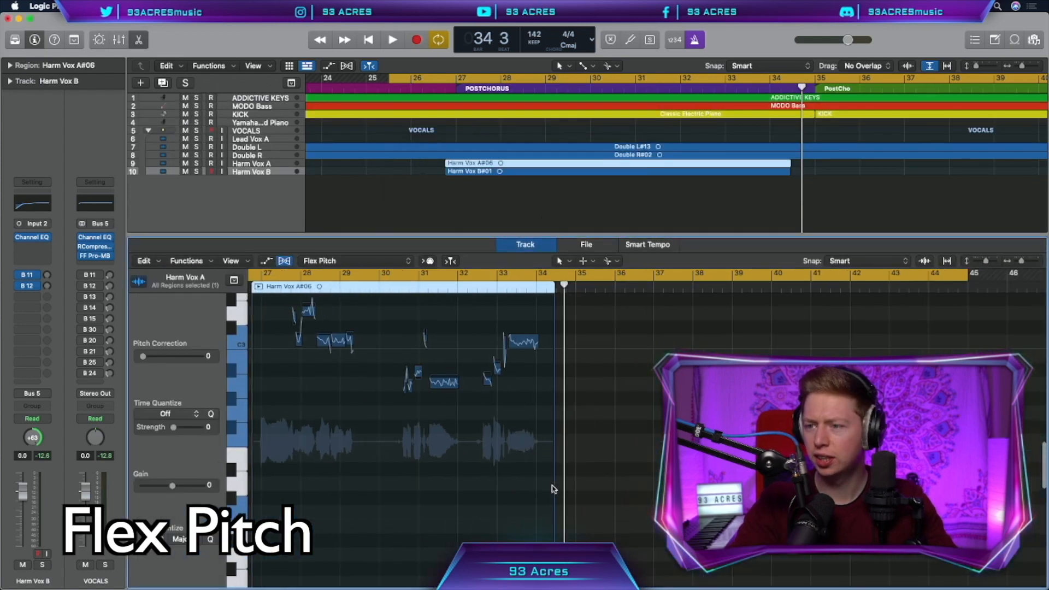
{"action": "scroll", "coordinate": [552, 490], "scroll_direction": "left", "scroll_amount": 4}
{"action": "scroll", "coordinate": [553, 490], "scroll_direction": "up", "scroll_amount": 3}
{"action": "left_click_drag", "start_coordinate": [627, 518], "coordinate": [349, 356]}
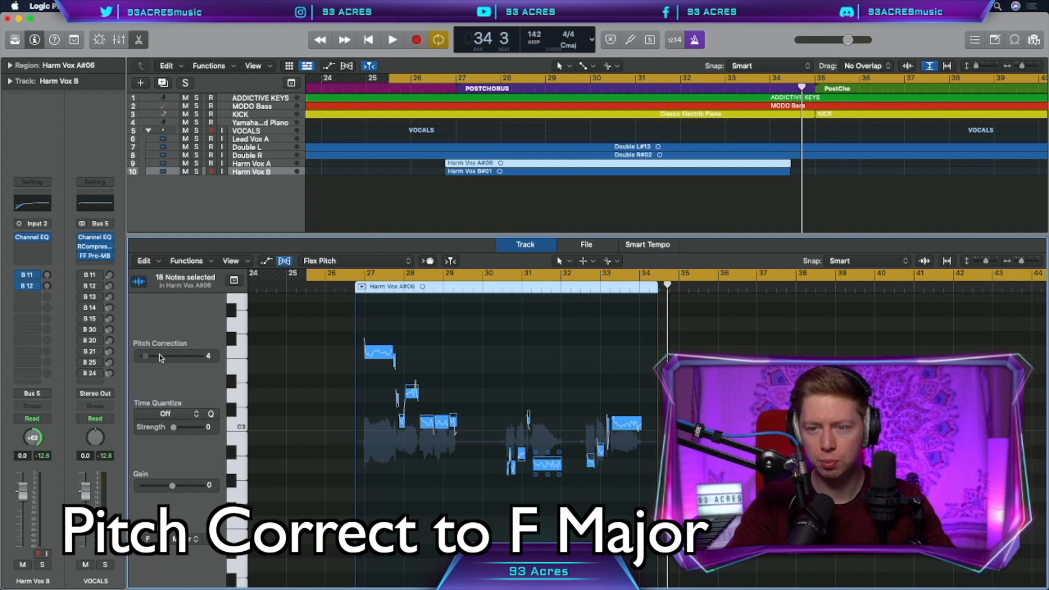
Step: Turn on Flex Pitch for the Harm Vox B region to tune the second harmony
{"action": "left_click", "coordinate": [539, 171]}
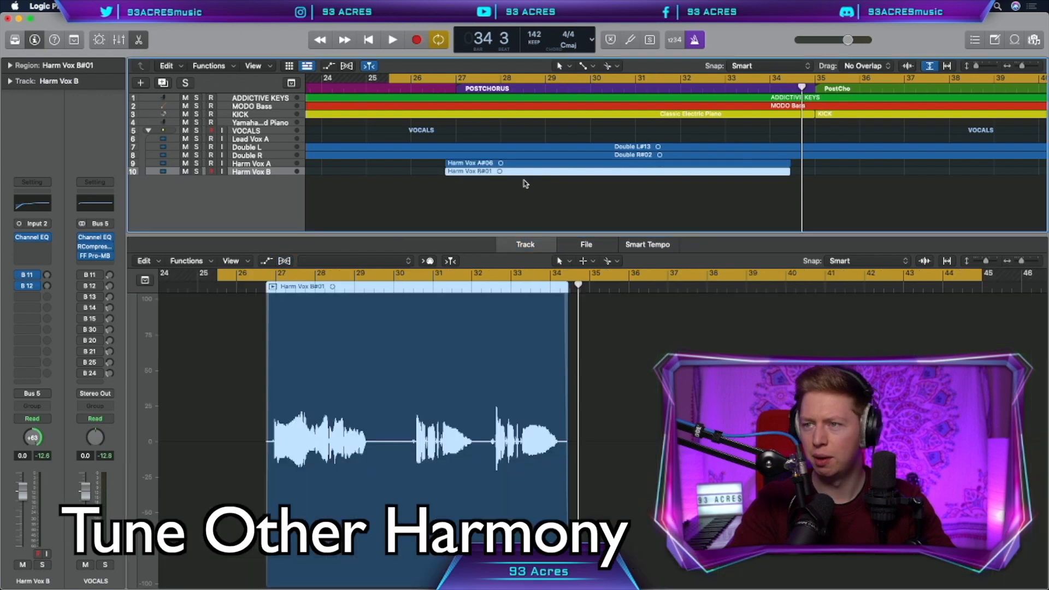
{"action": "left_click", "coordinate": [285, 261]}
{"action": "key", "text": "Return"}
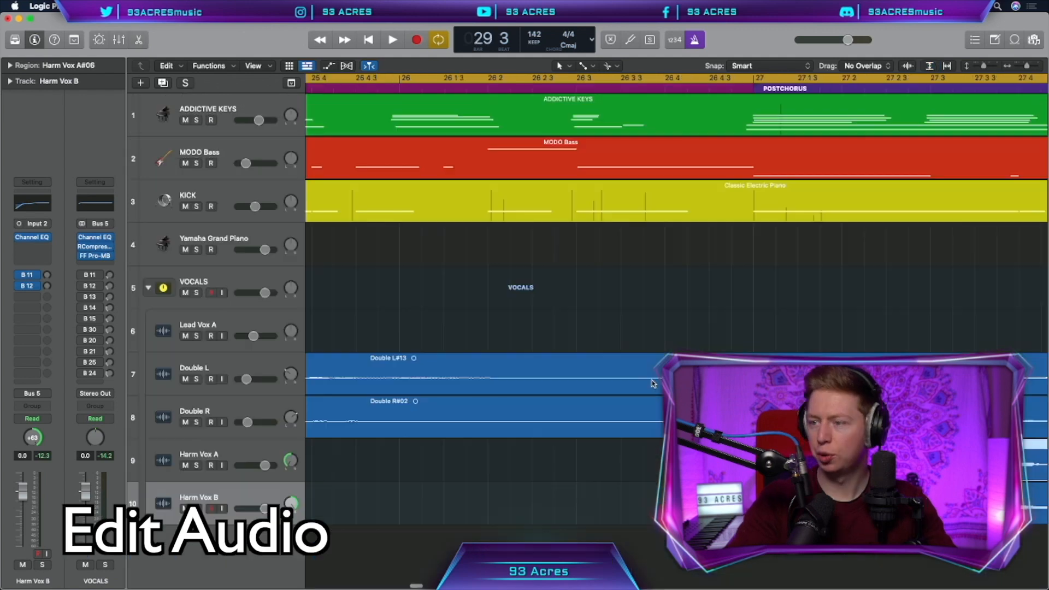
Step: Cut the silent gap before the post-chorus out of the Double L and Double R regions
{"action": "left_click_drag", "start_coordinate": [677, 377], "coordinate": [752, 385]}
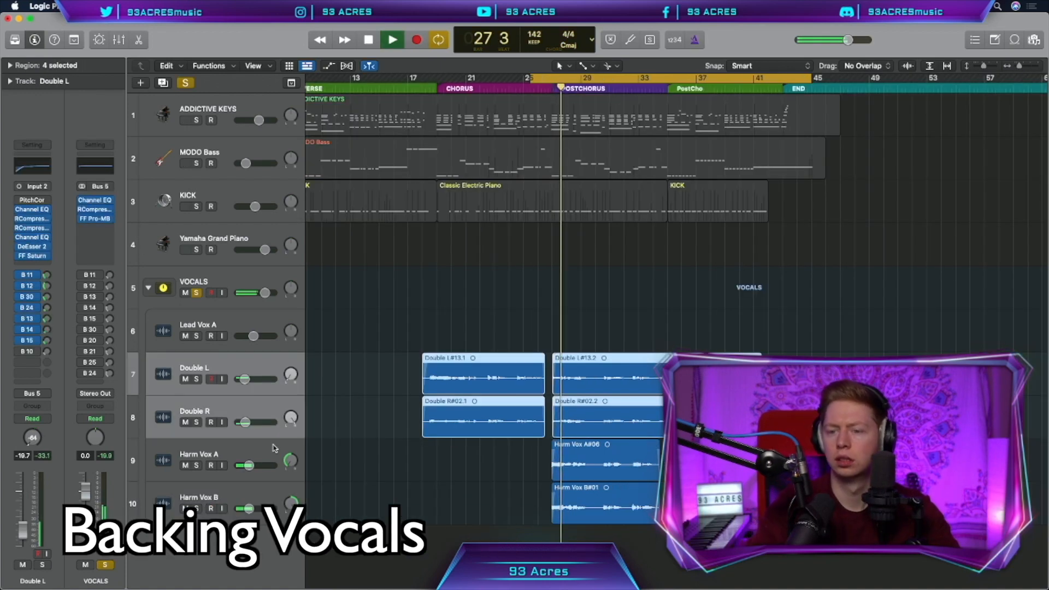
Step: Set the Harm Vox A pan to -40 and bring the Harm Vox B pan in closer to the centre
{"action": "left_click_drag", "start_coordinate": [290, 463], "coordinate": [290, 454]}
{"action": "left_click_drag", "start_coordinate": [291, 503], "coordinate": [291, 517]}
{"action": "left_click_drag", "start_coordinate": [290, 461], "coordinate": [291, 464]}
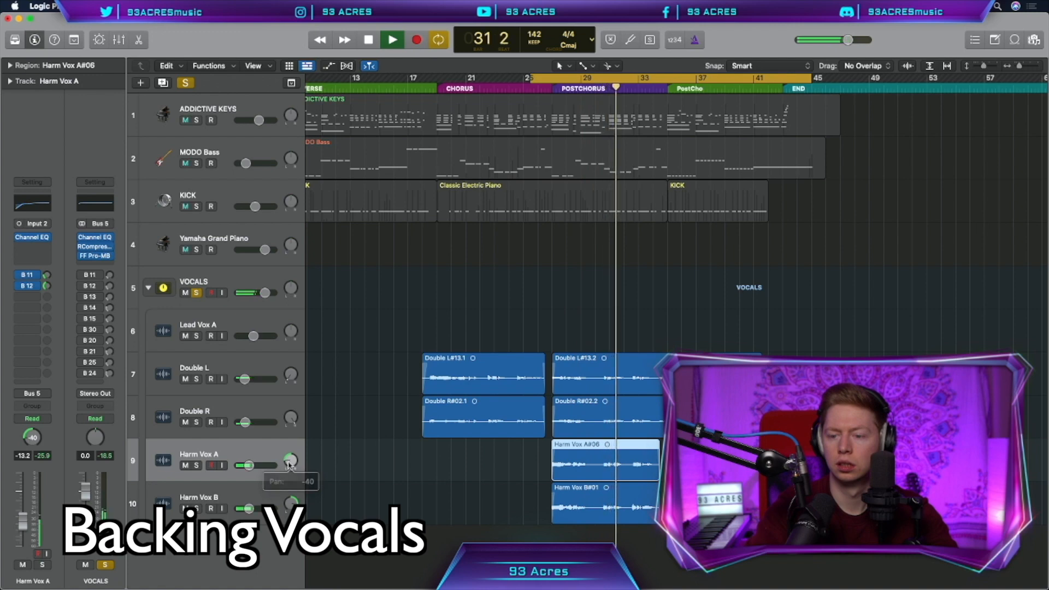
{"action": "left_click", "coordinate": [410, 468]}
{"action": "scroll", "coordinate": [410, 468], "scroll_direction": "right", "scroll_amount": 3}
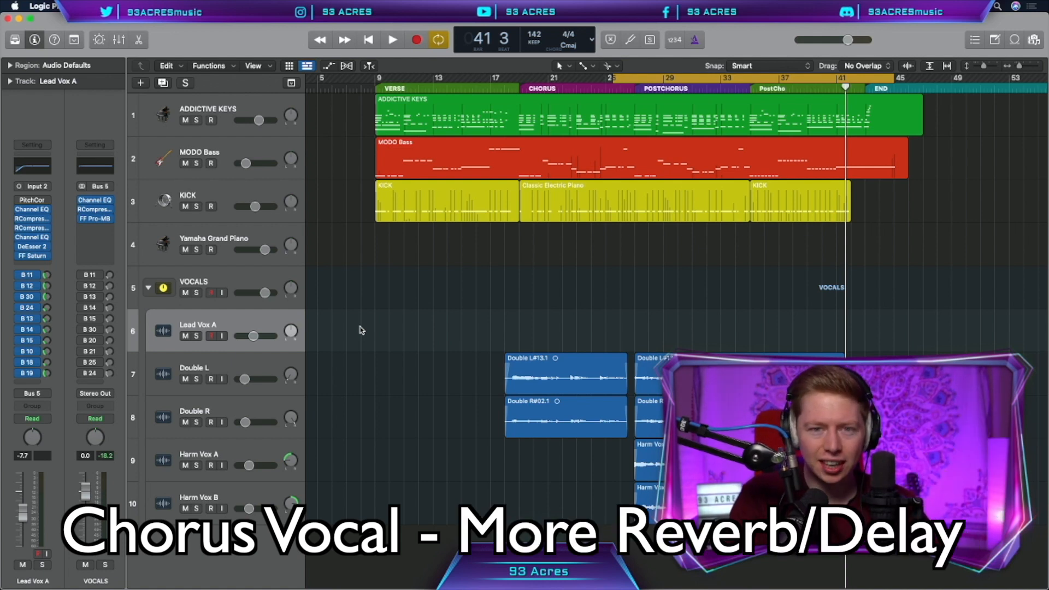
Step: Write B 12 send automation on Lead Vox A in Latch mode: -18.6 dB initially, -14.1 dB in the chorus, -11.1 dB in the post-chorus
{"action": "key", "text": "a"}
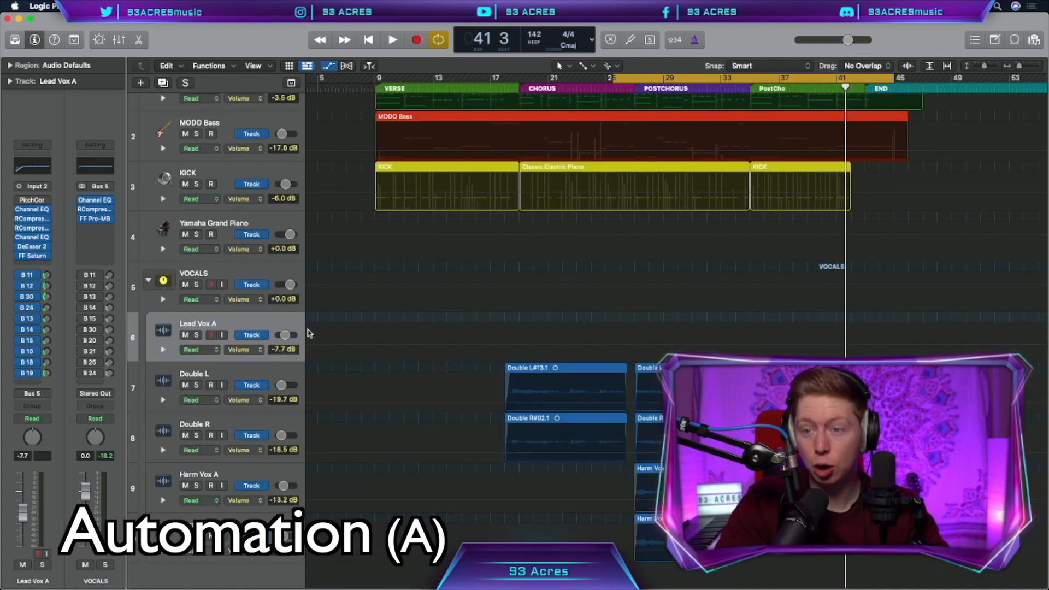
{"action": "left_click", "coordinate": [210, 350]}
{"action": "left_click", "coordinate": [194, 369]}
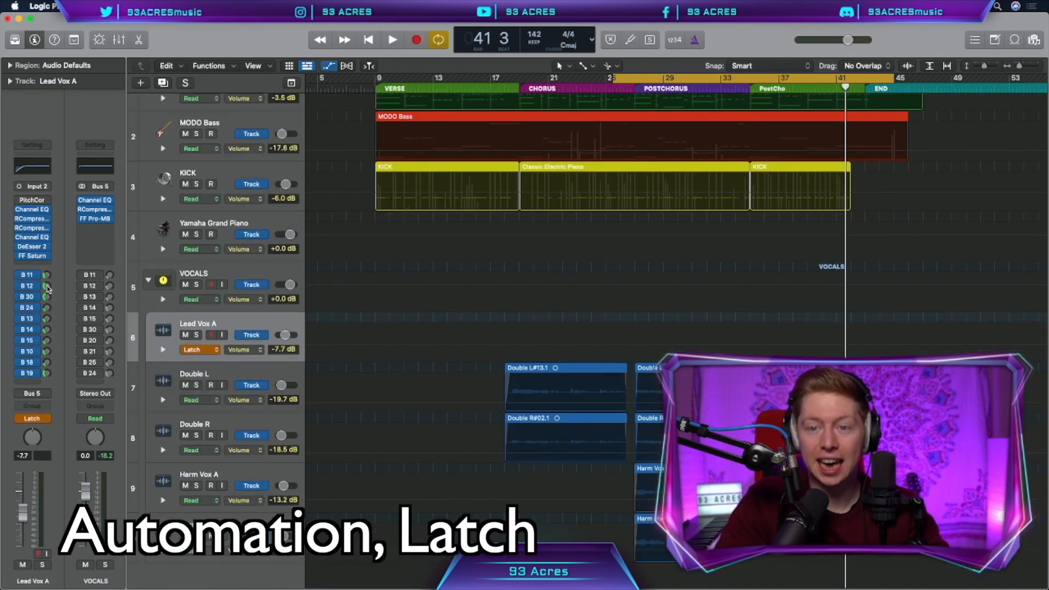
{"action": "left_click", "coordinate": [47, 285]}
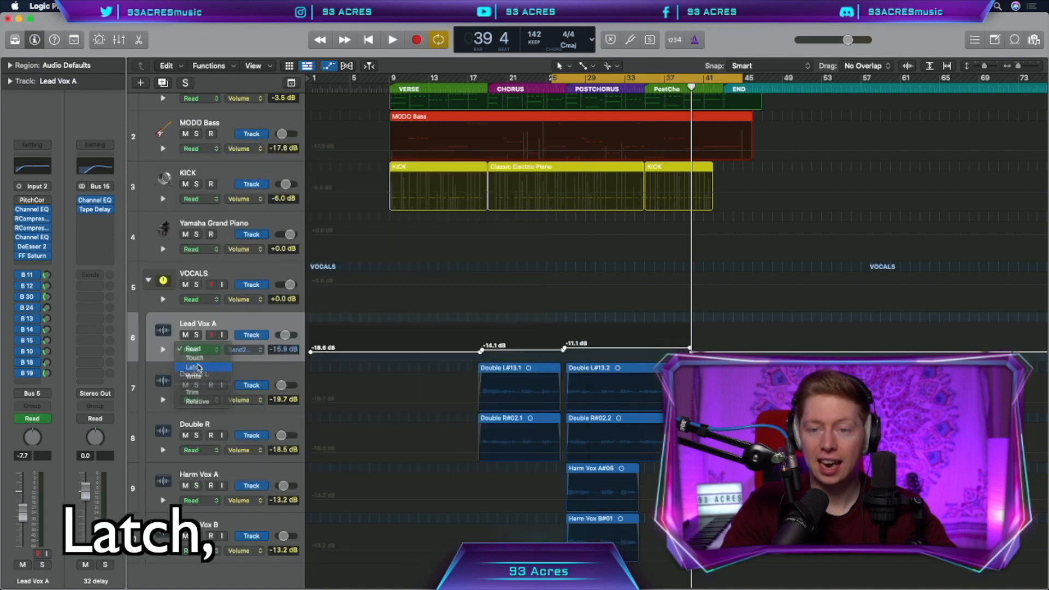
Step: Adjust the Lead Vox A delay send automation to -20.9 dB for the chorus and about -17 dB for the post-chorus
{"action": "left_click", "coordinate": [477, 354]}
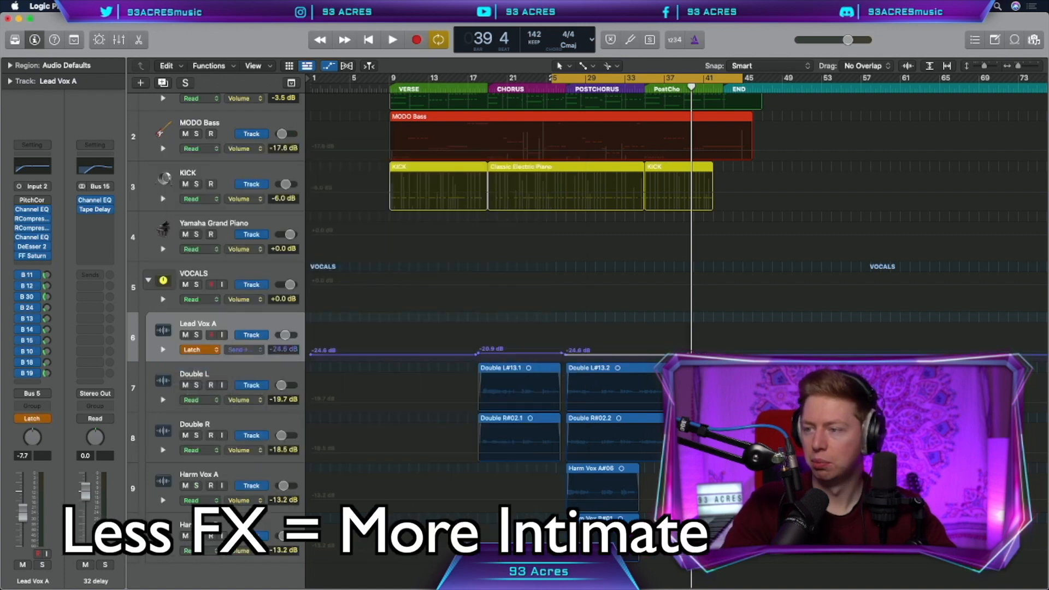
{"action": "left_click_drag", "start_coordinate": [615, 353], "coordinate": [615, 354]}
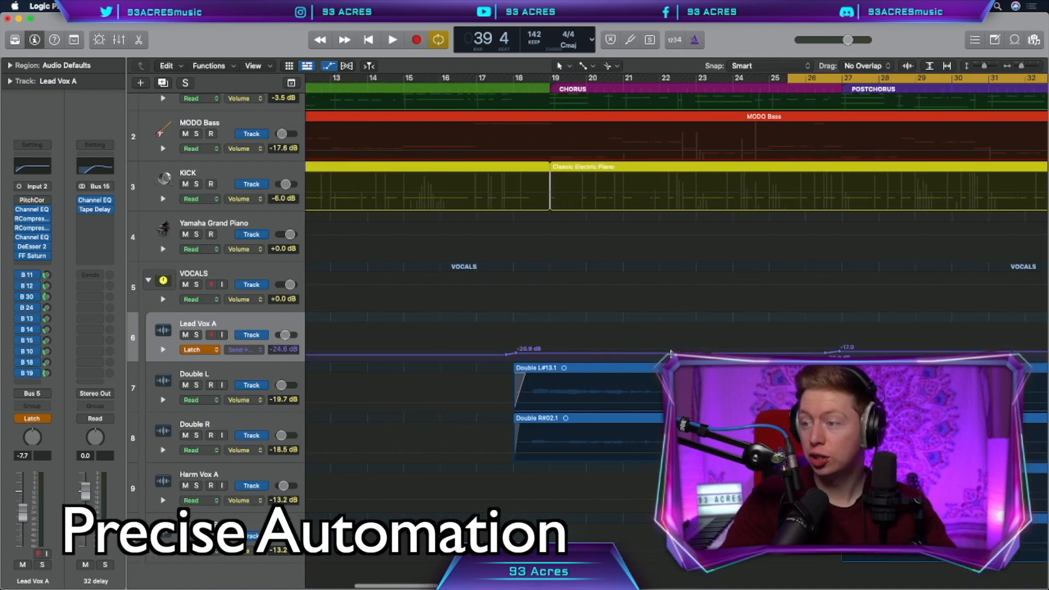
{"action": "left_click_drag", "start_coordinate": [671, 355], "coordinate": [670, 354]}
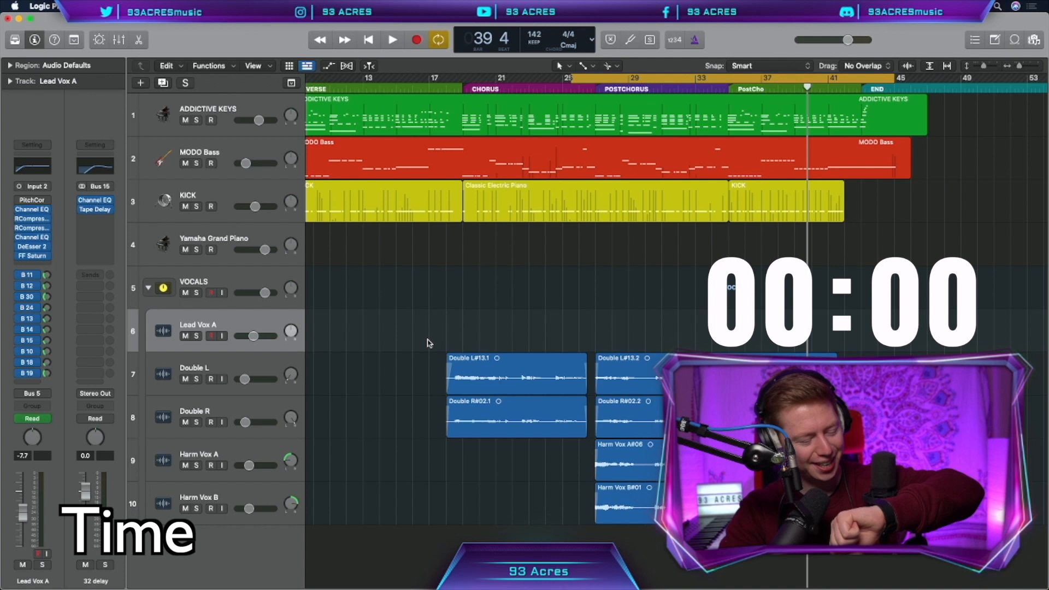
Step: Record the lead vocal on Lead Vox A from the verse through to bar 45 in the END section
{"action": "scroll", "coordinate": [414, 302], "scroll_direction": "left", "scroll_amount": 1}
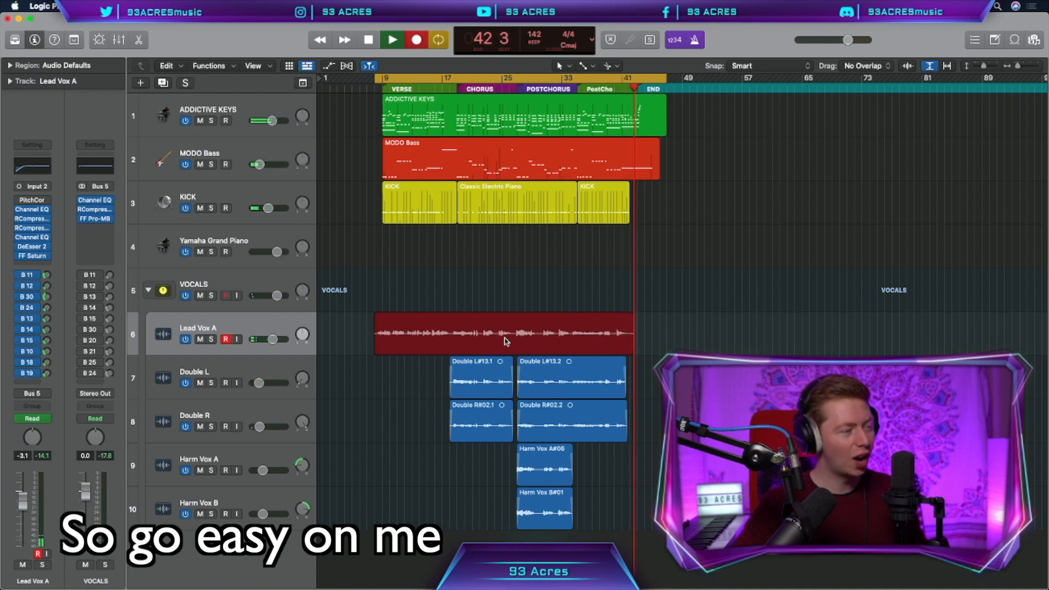
{"action": "key", "text": "space"}
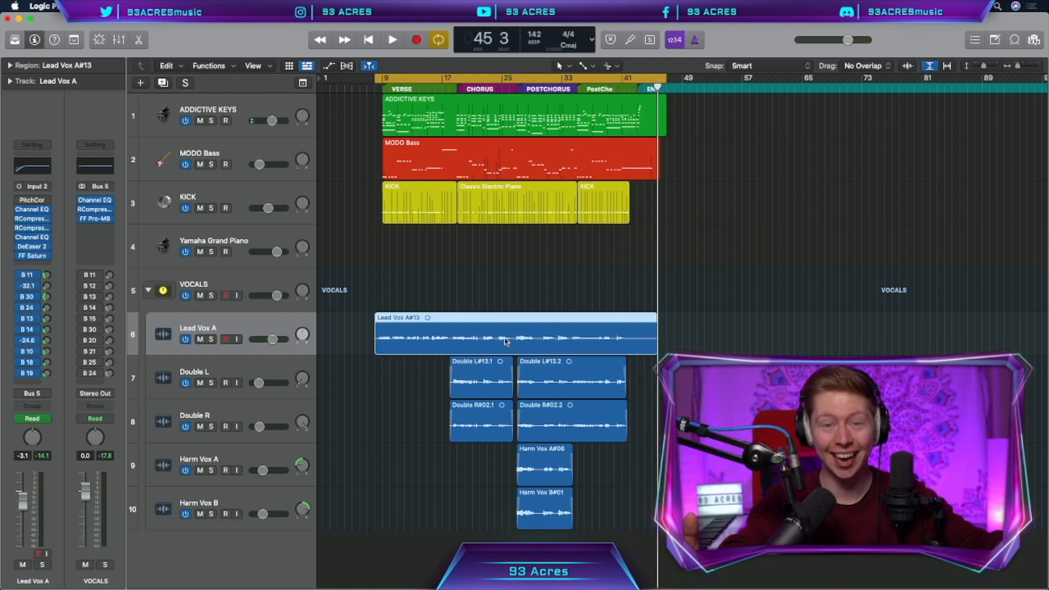